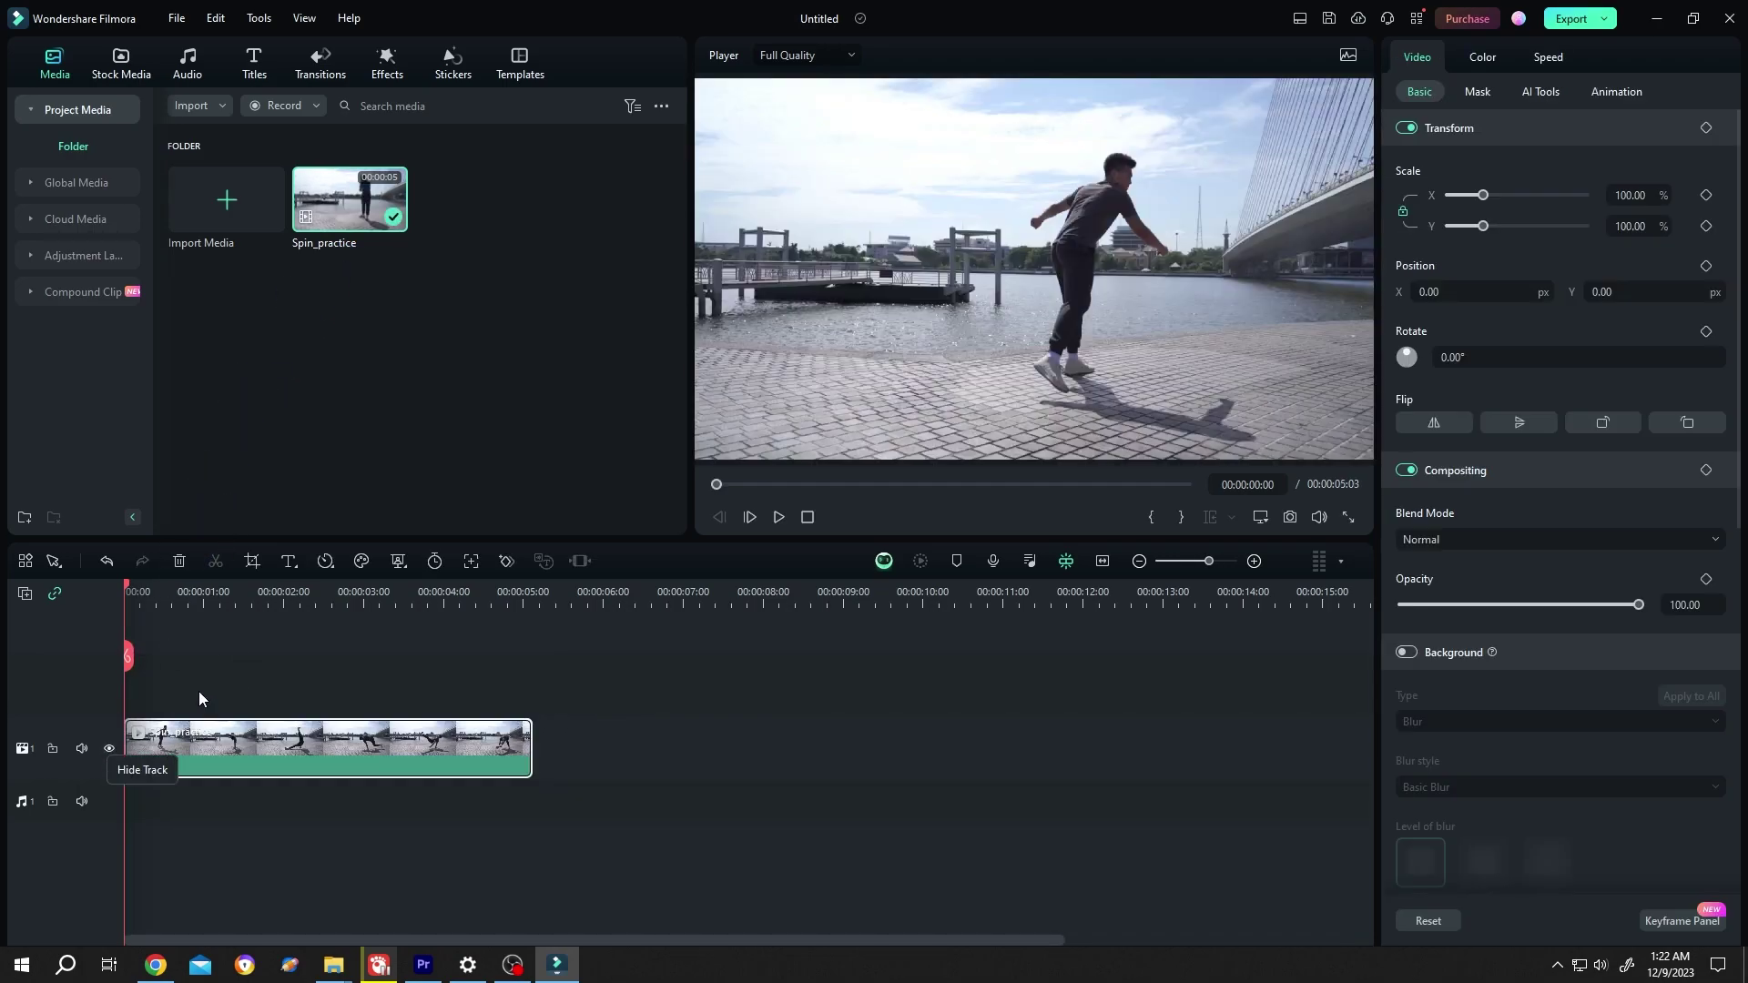
Step: Drag a second Spin_practice copy from Project Media onto track 2 above the original
left_click_drag(314, 224, 106, 675)
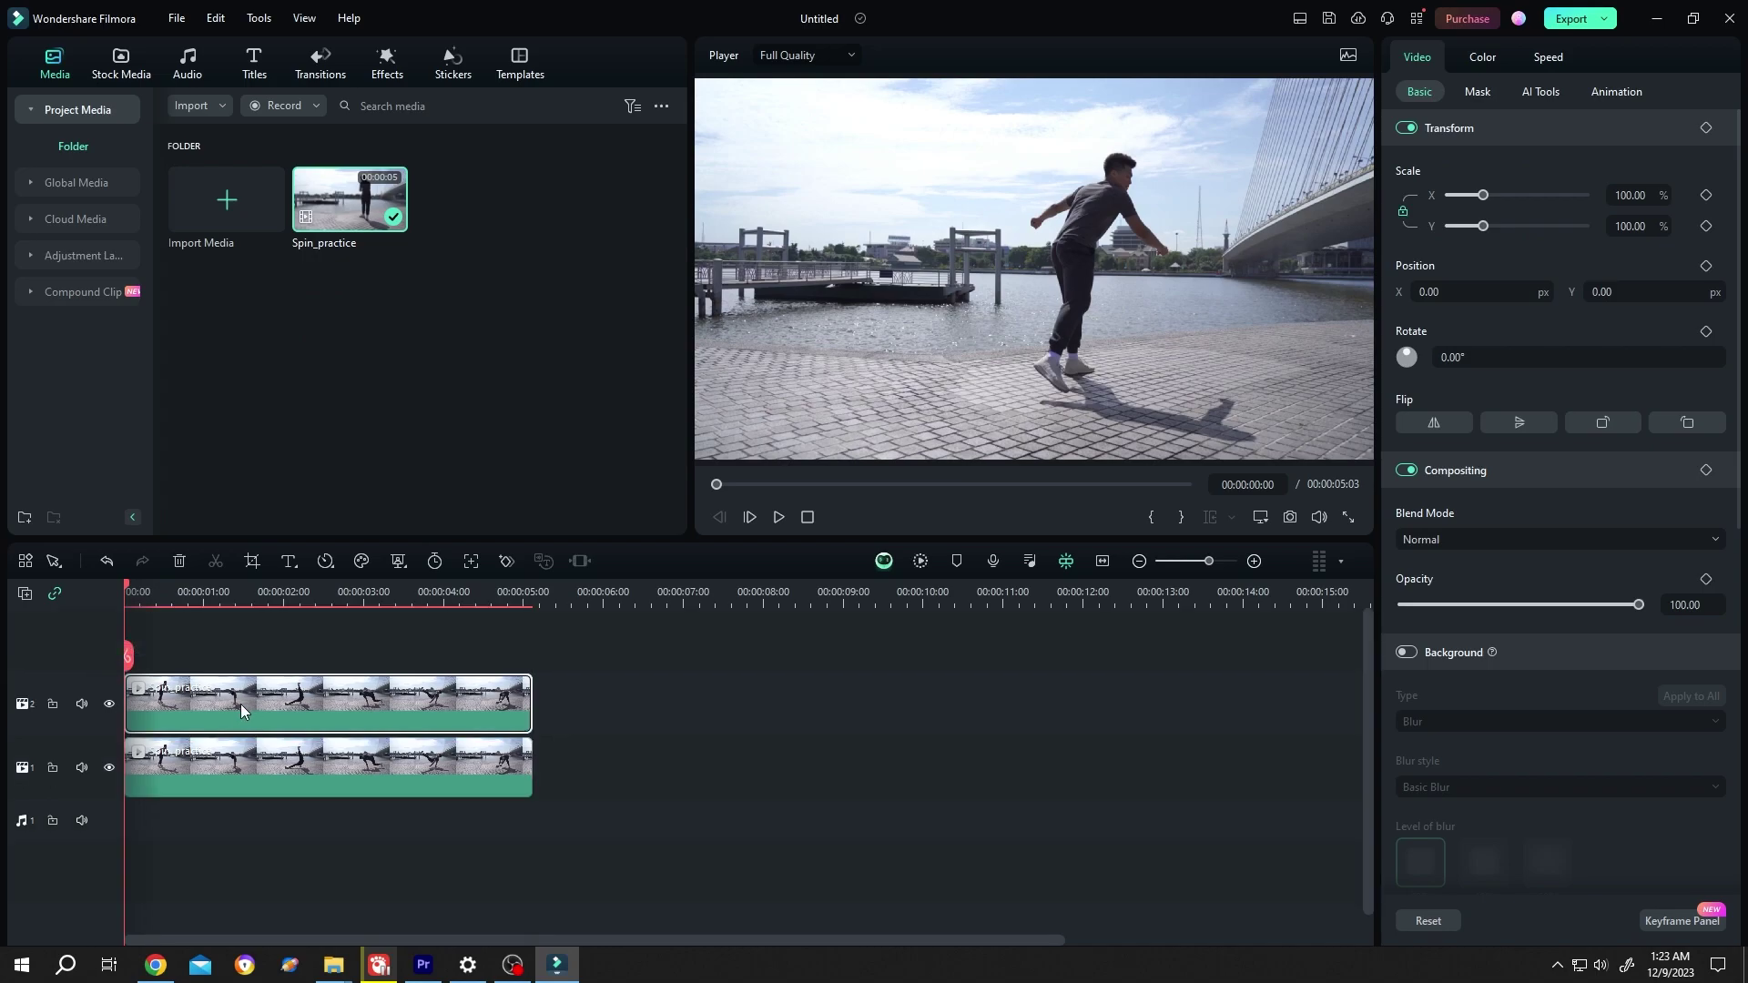
Step: Set the top clip's Uniform Speed to 0.96 and AI Frame Interpolation to Optical Flow
left_click(1546, 60)
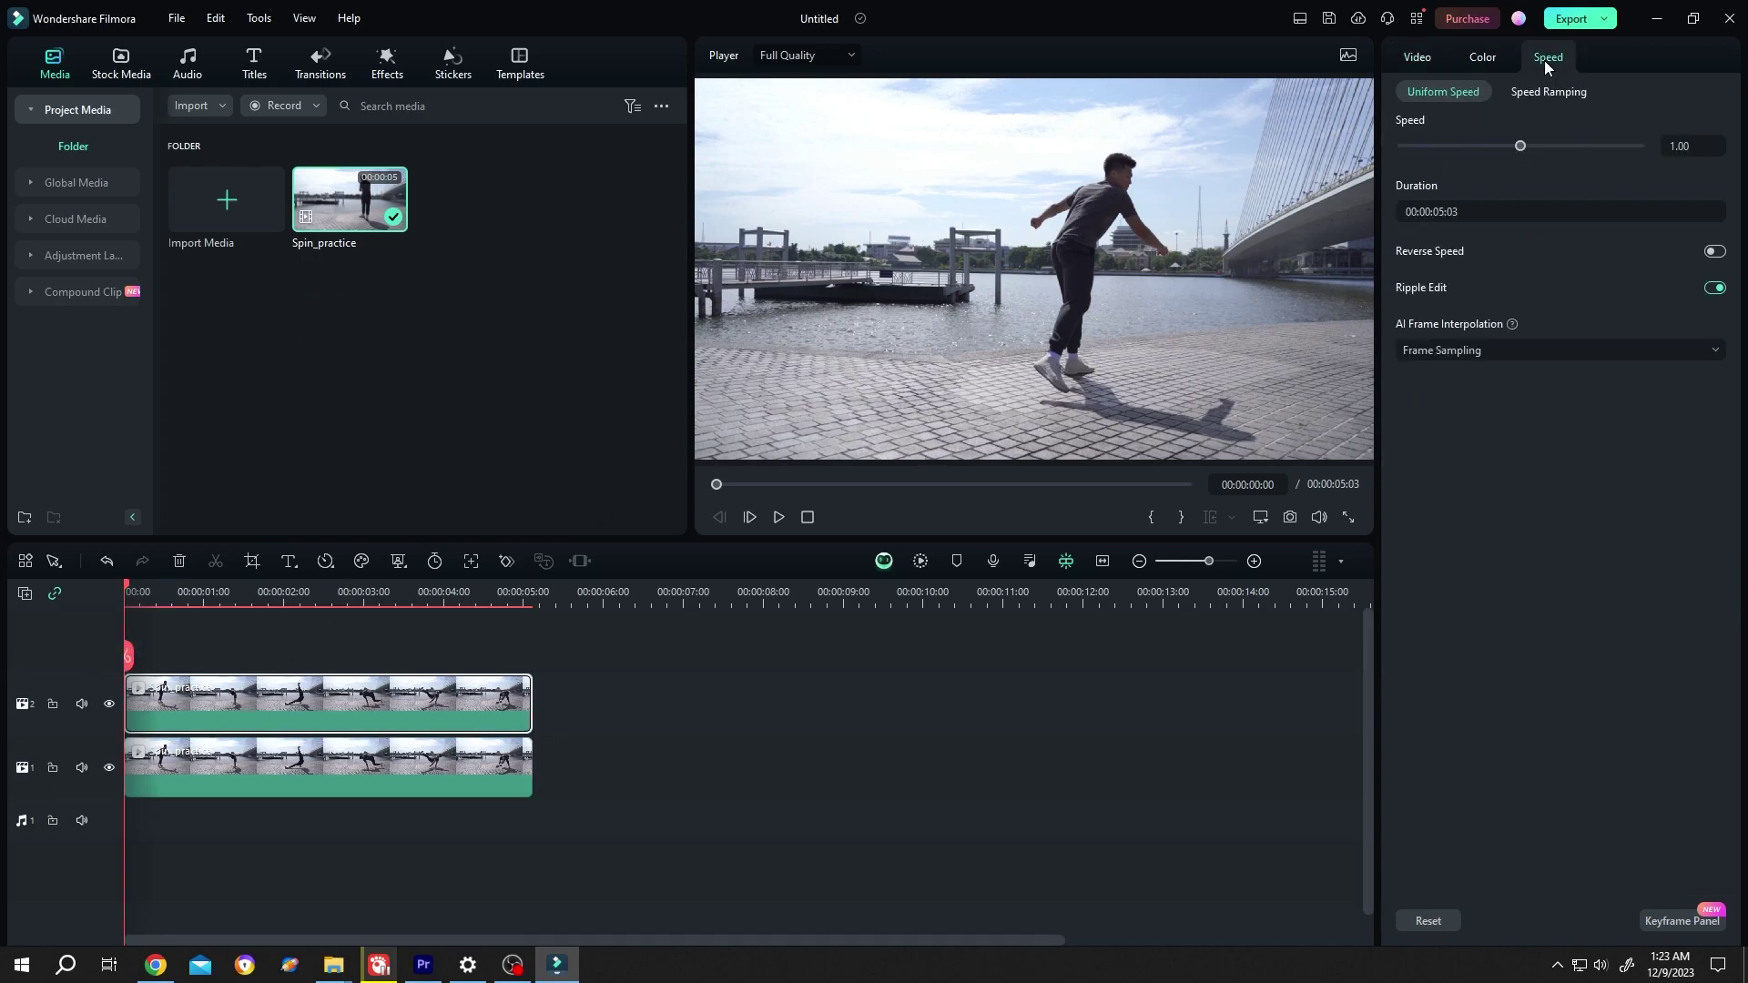
double_click(1687, 148)
type("0.96")
key("Return")
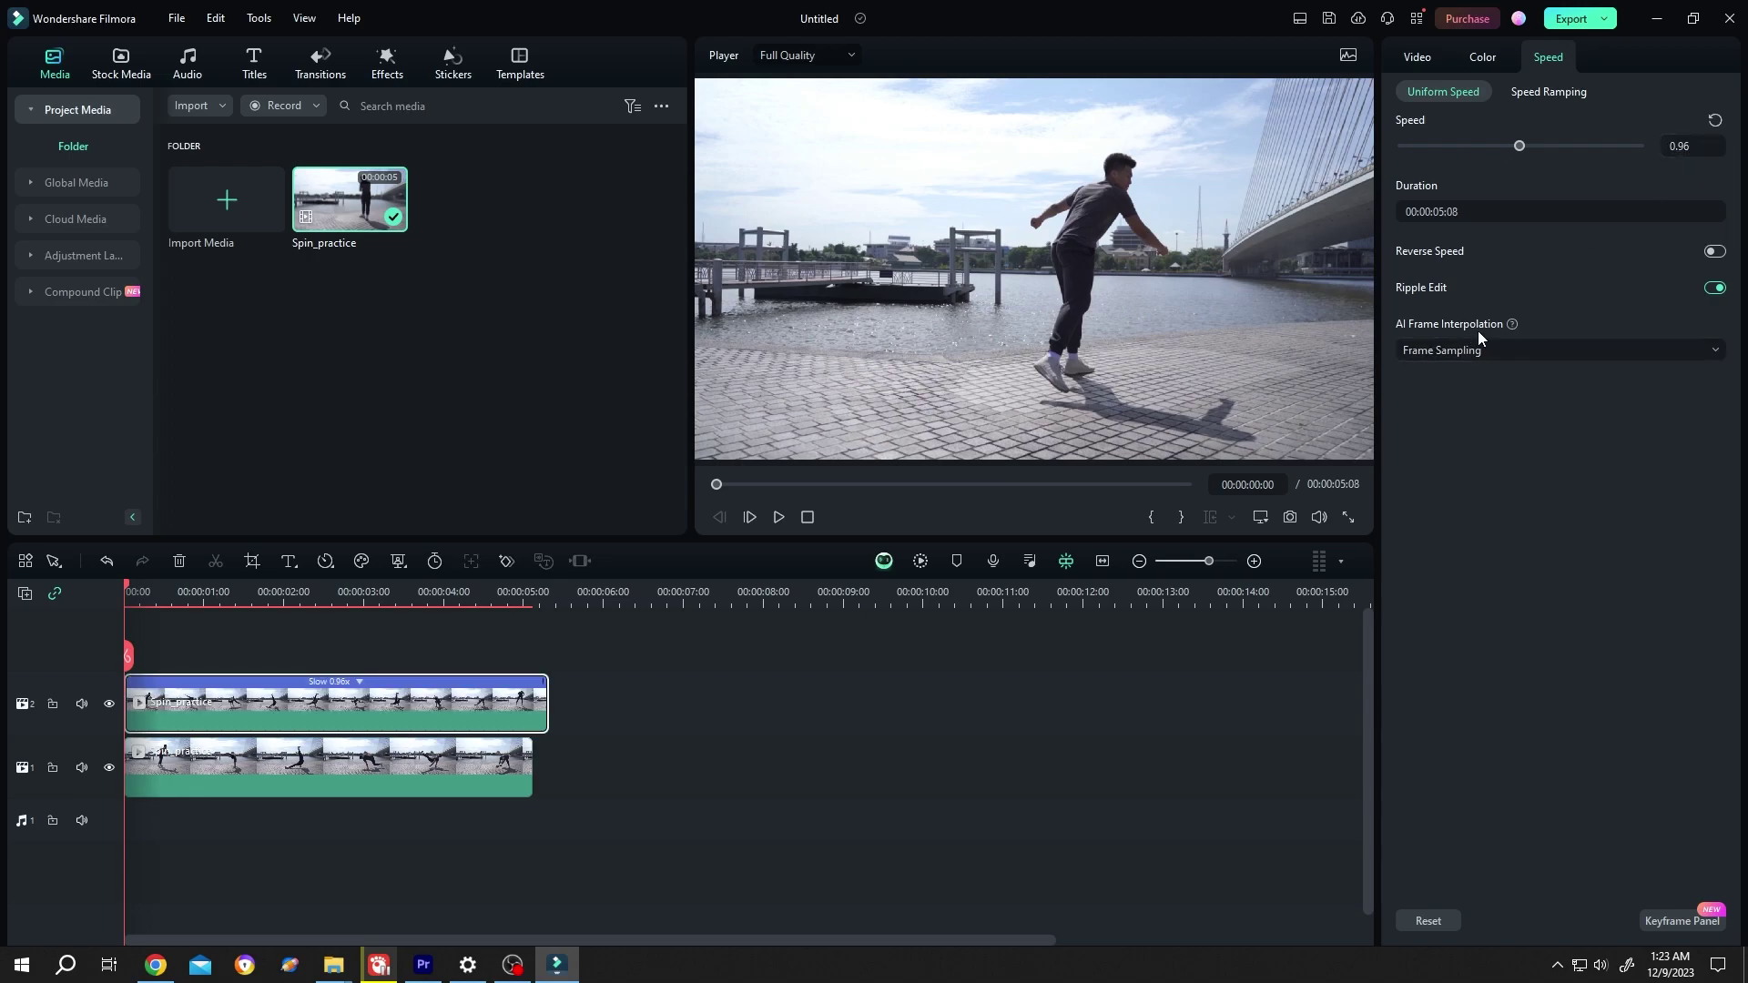
left_click(1507, 348)
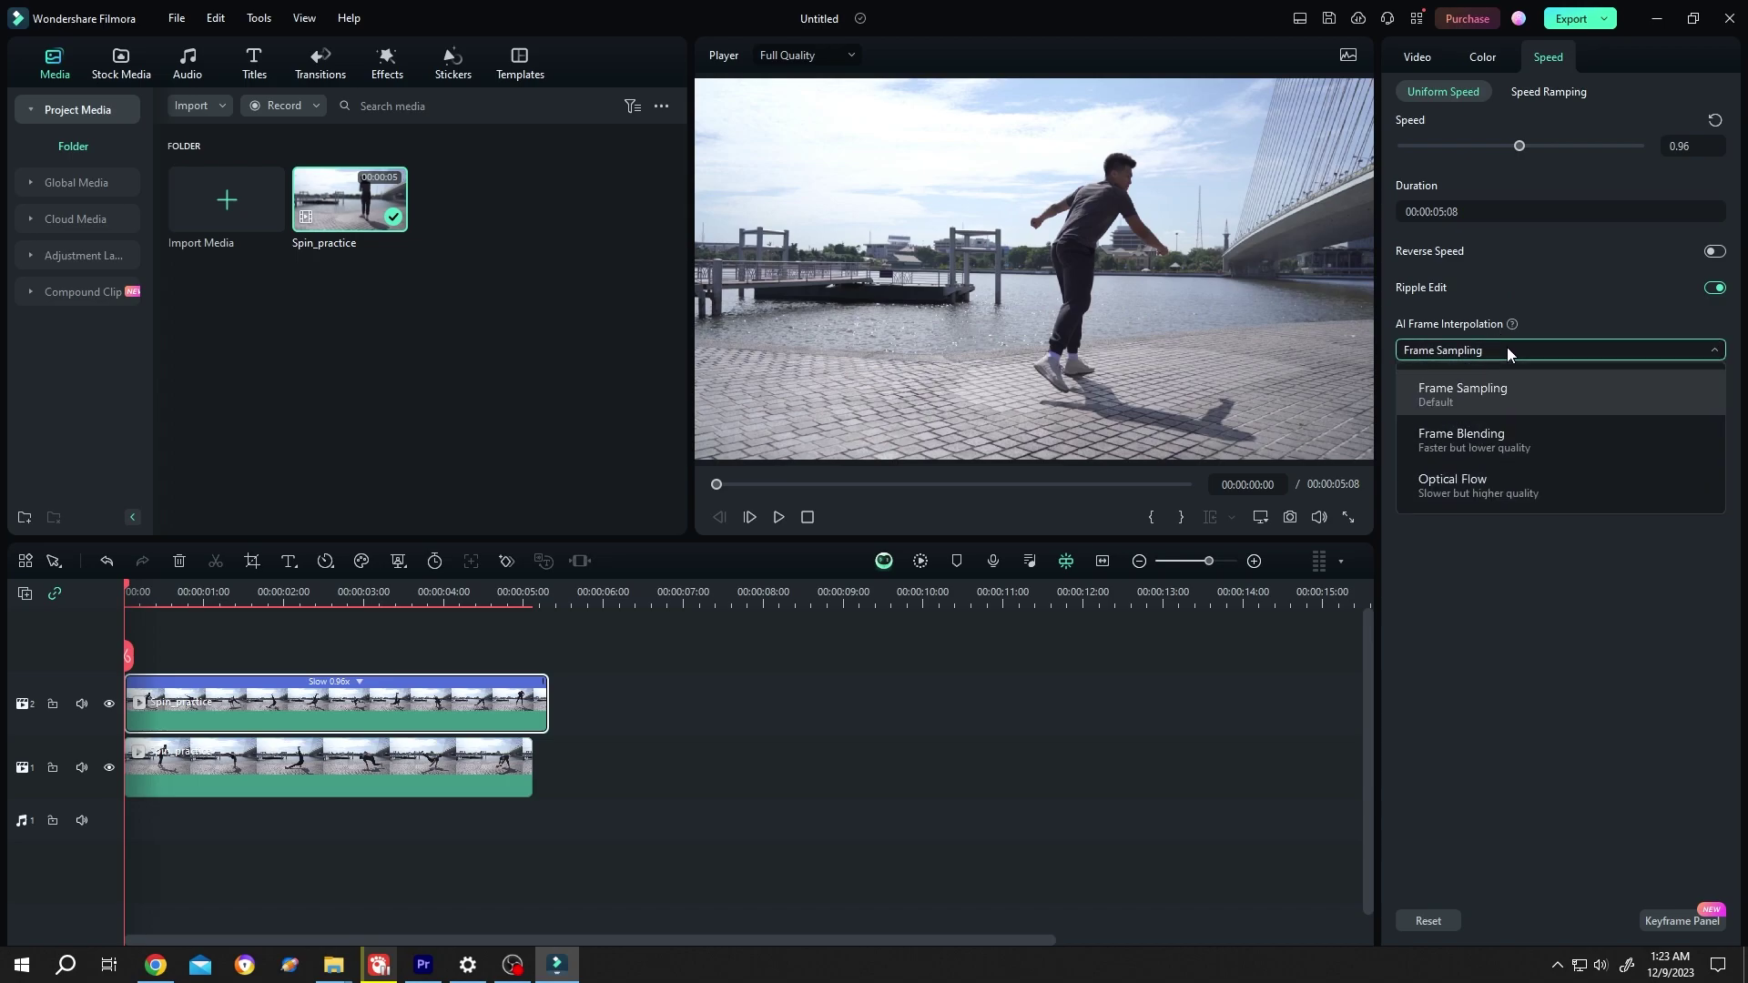
left_click(1472, 492)
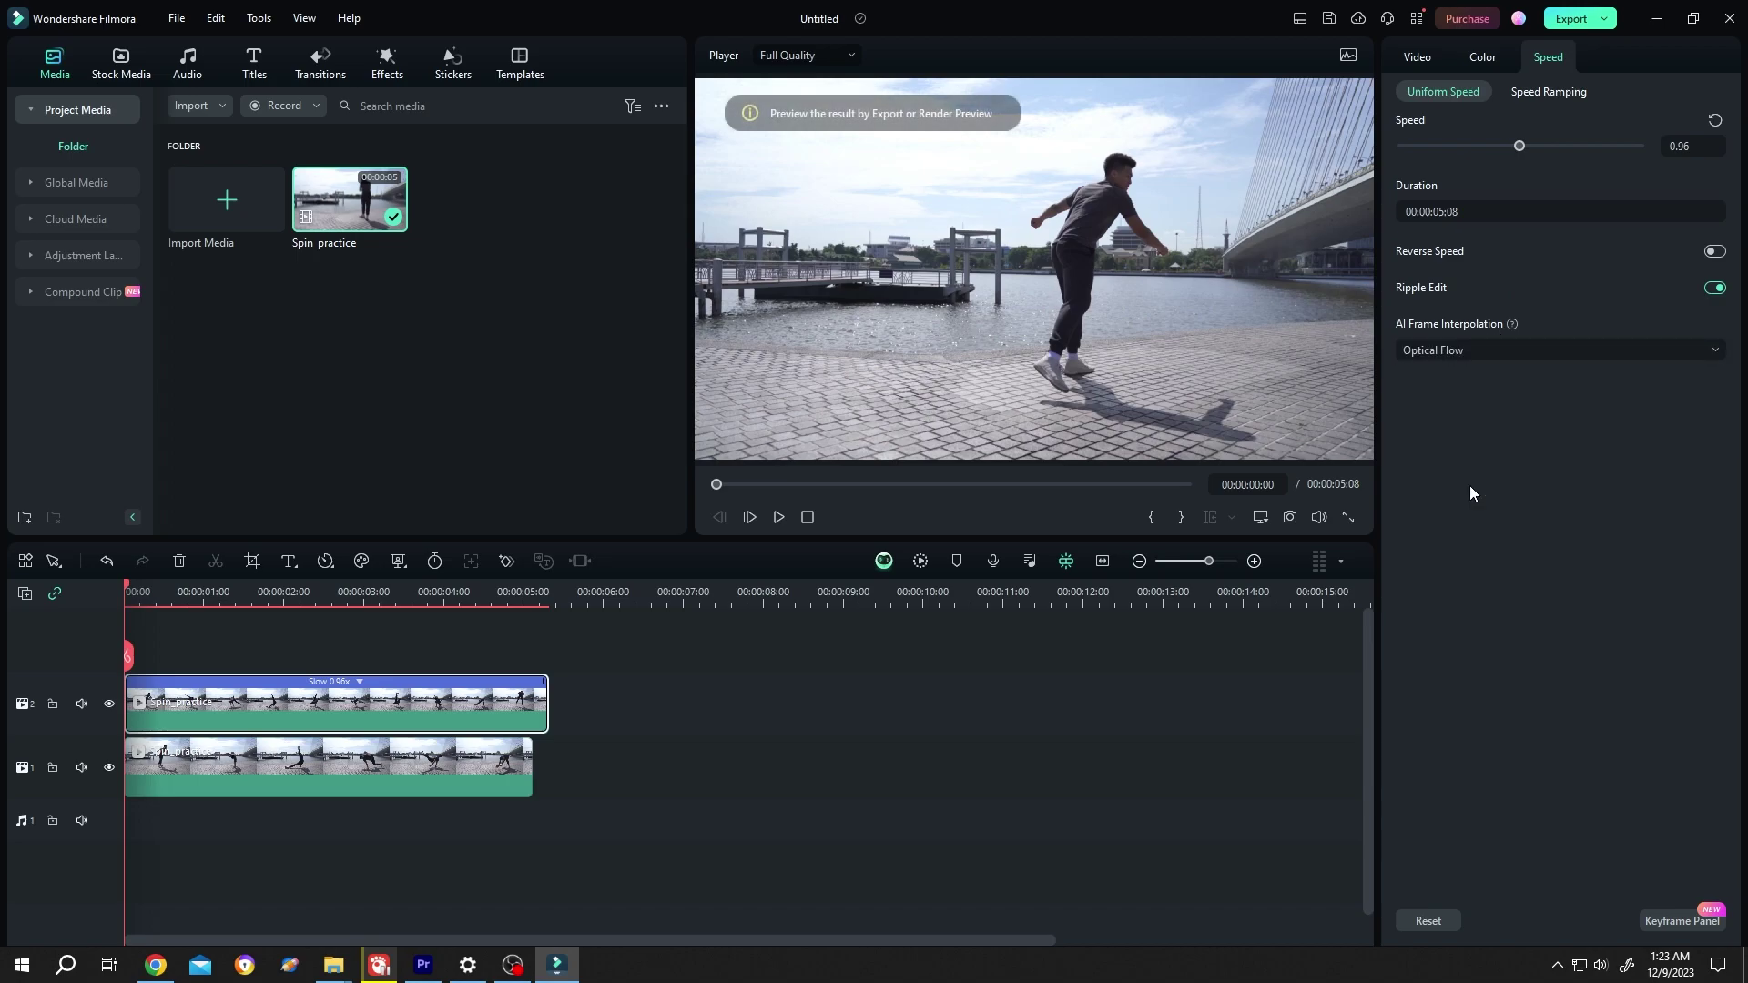
Step: Set the top clip's Compositing Opacity to 50 in the Video properties
left_click(1427, 58)
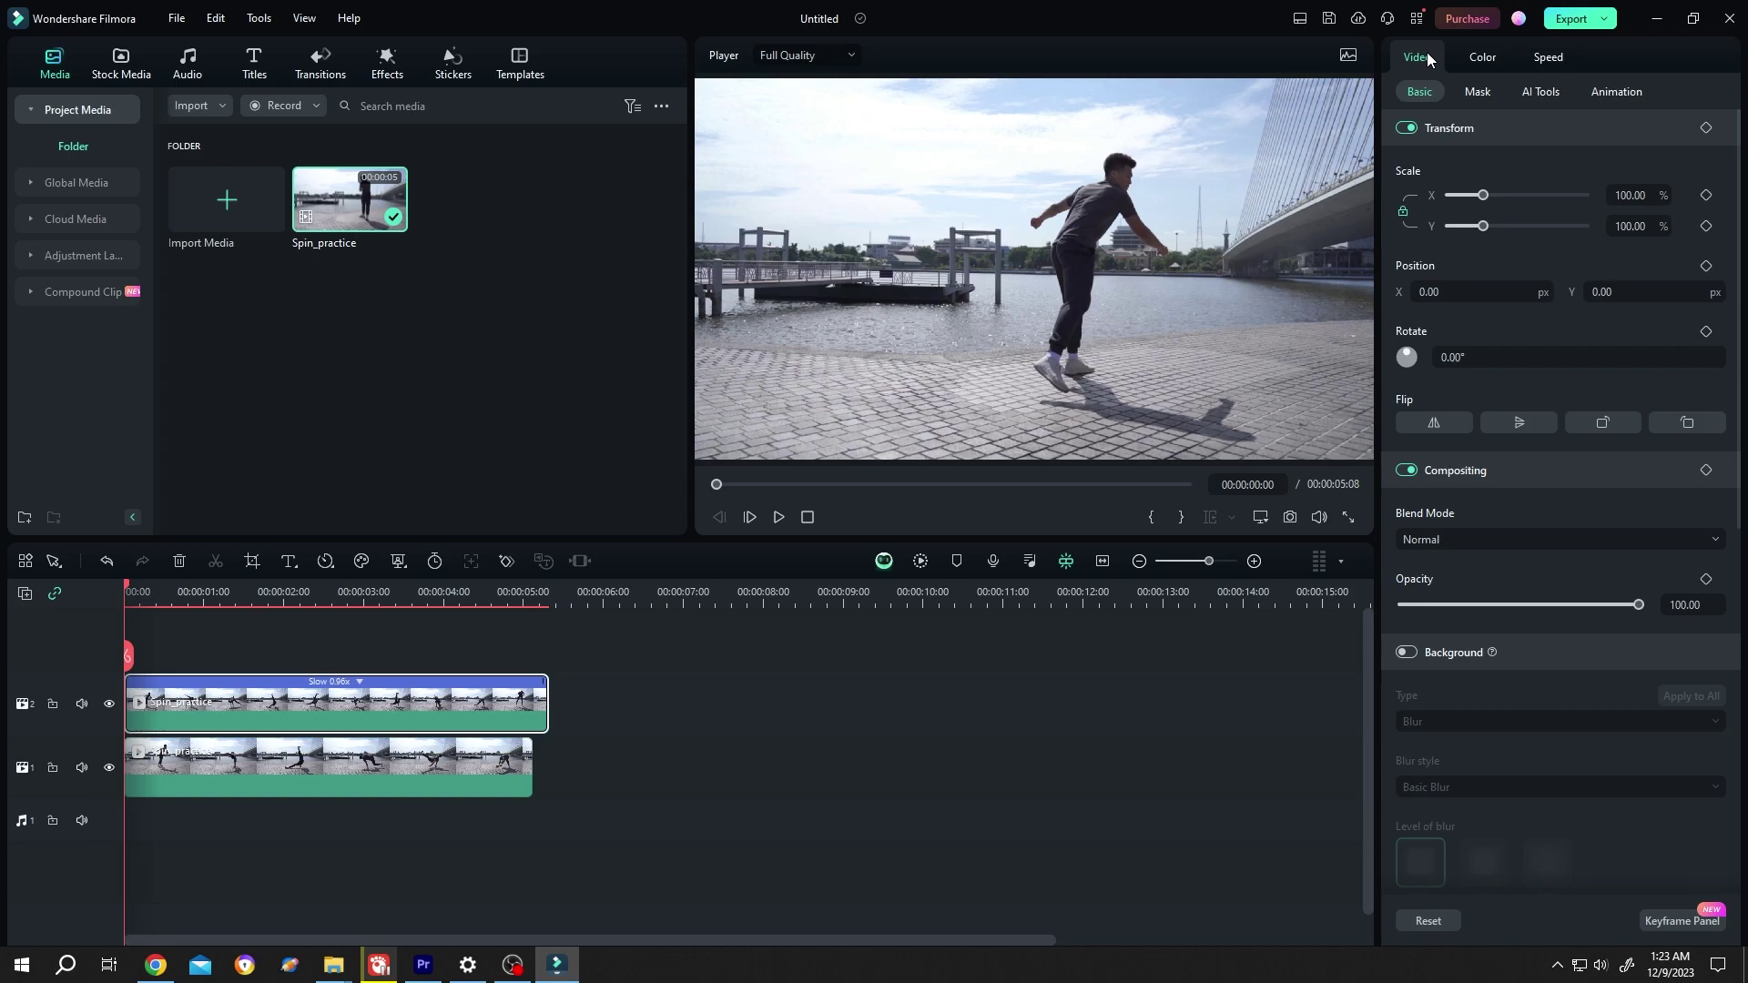
left_click(1684, 611)
type("50")
key("Return")
Step: Render a preview and play it back to review the ghosted overlay
left_click(920, 562)
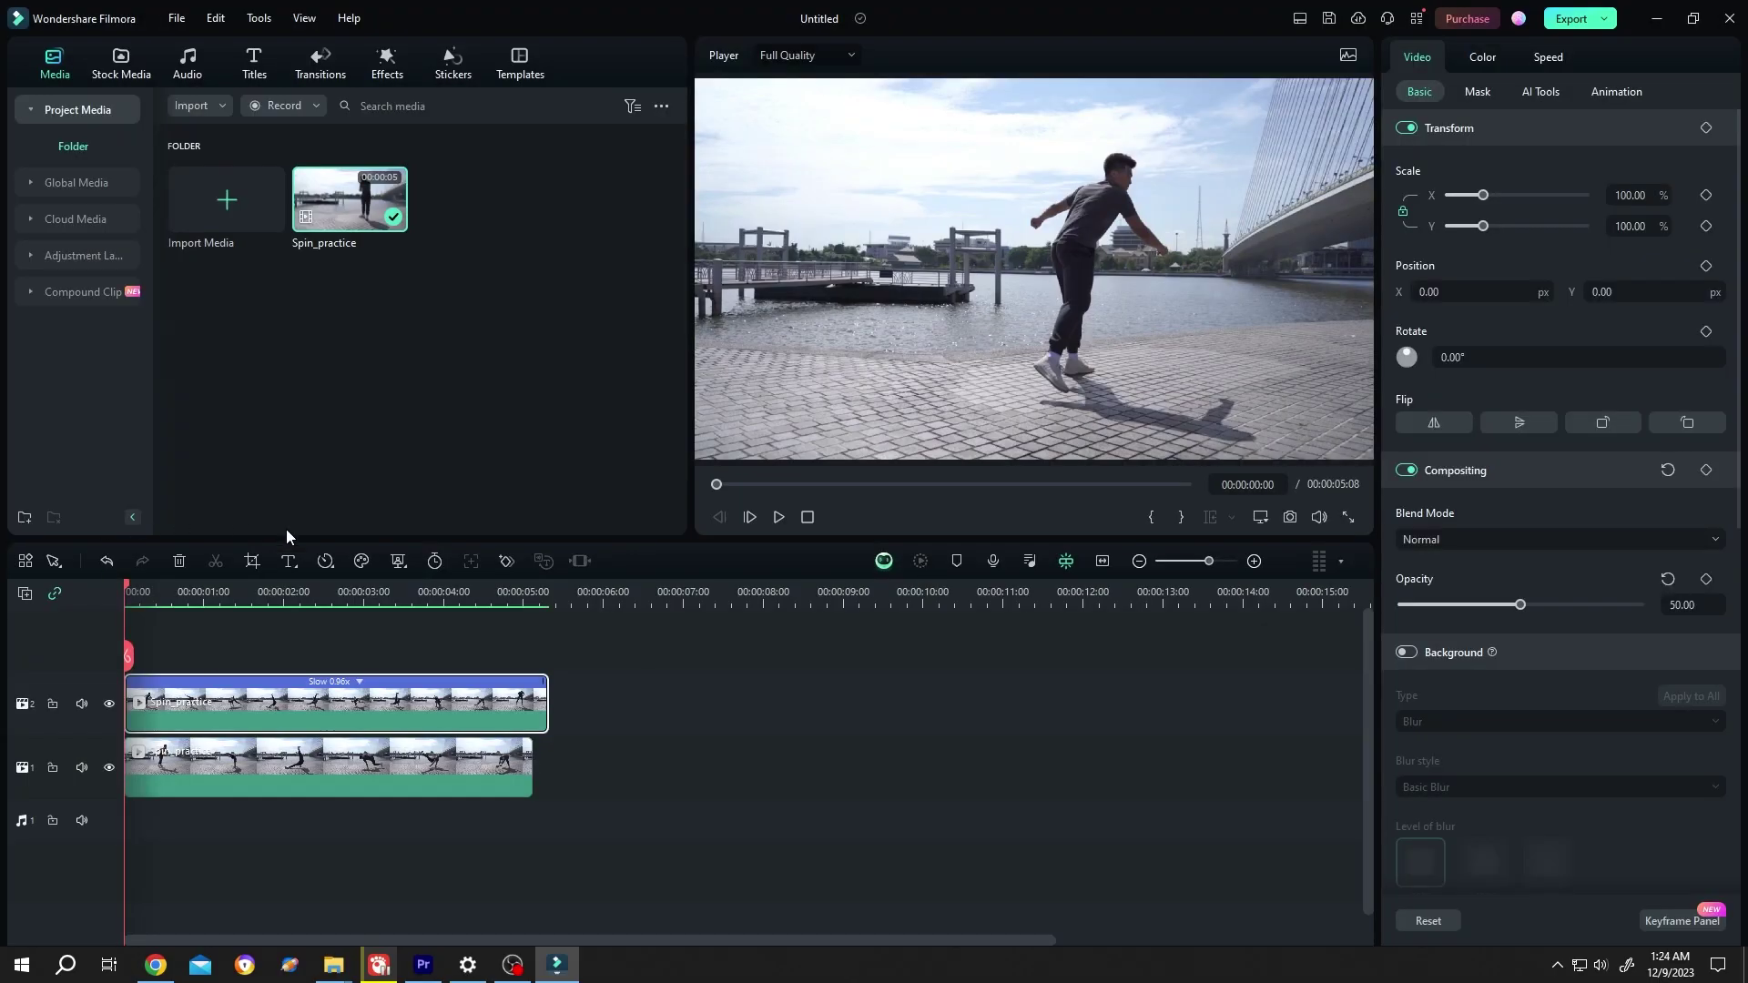
key("space")
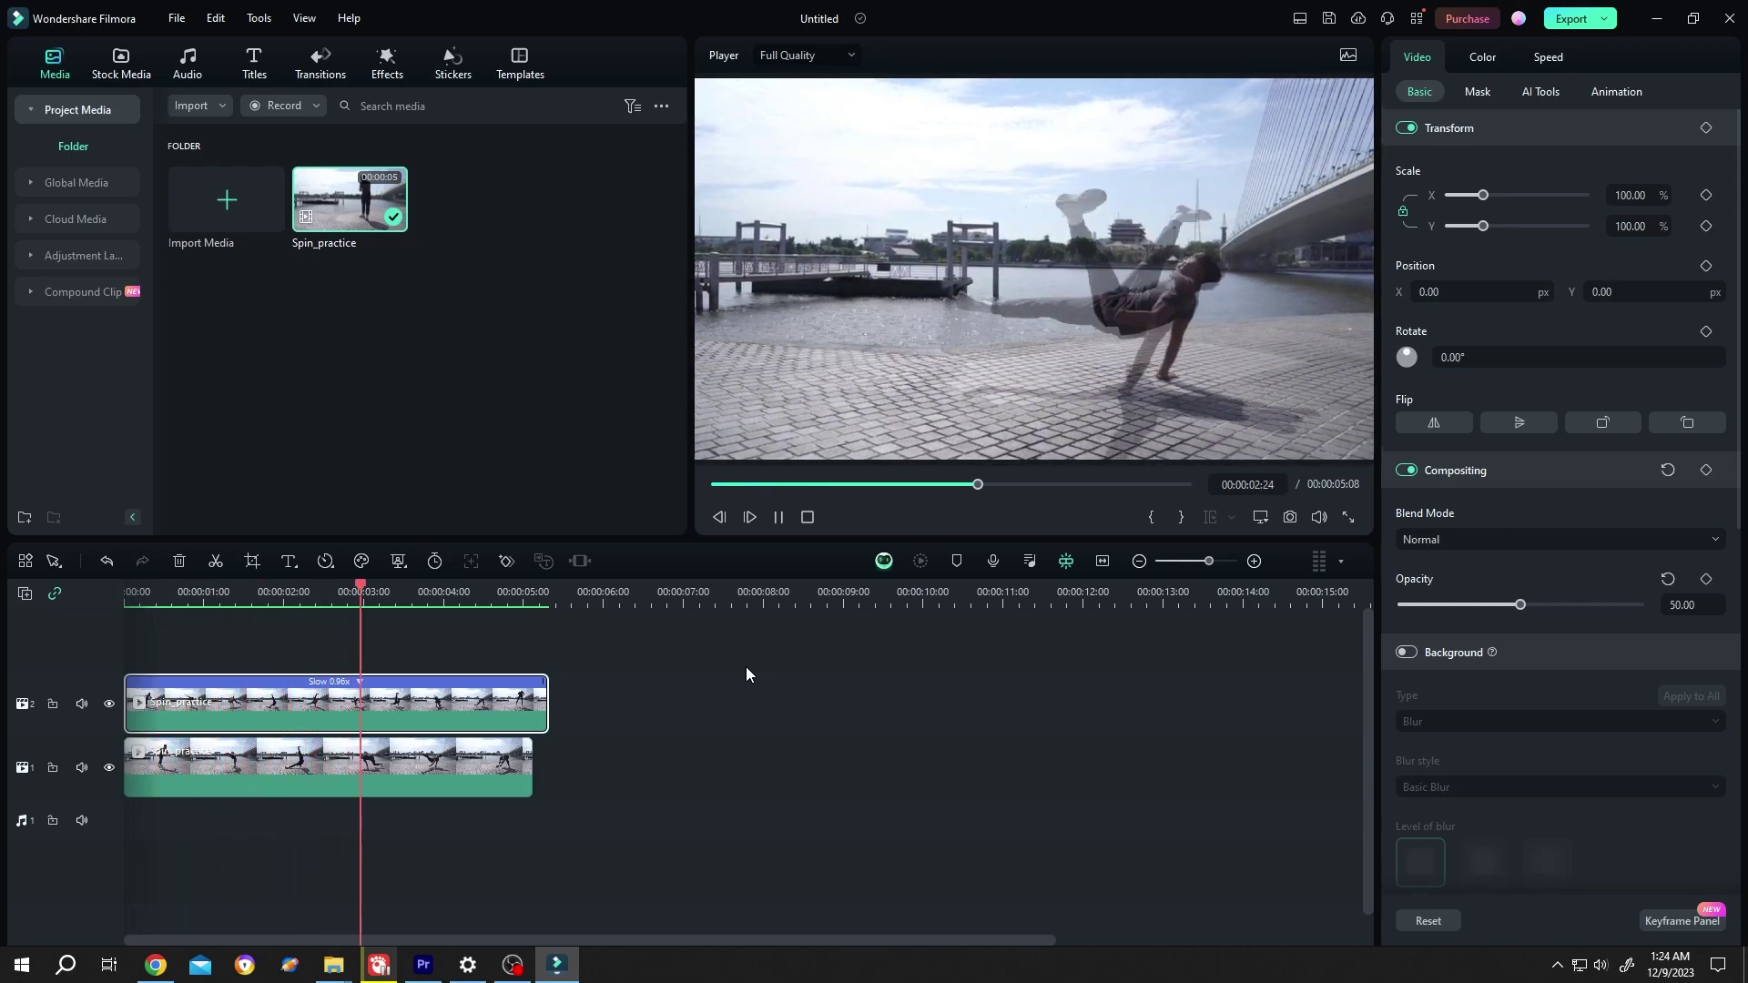
key("space")
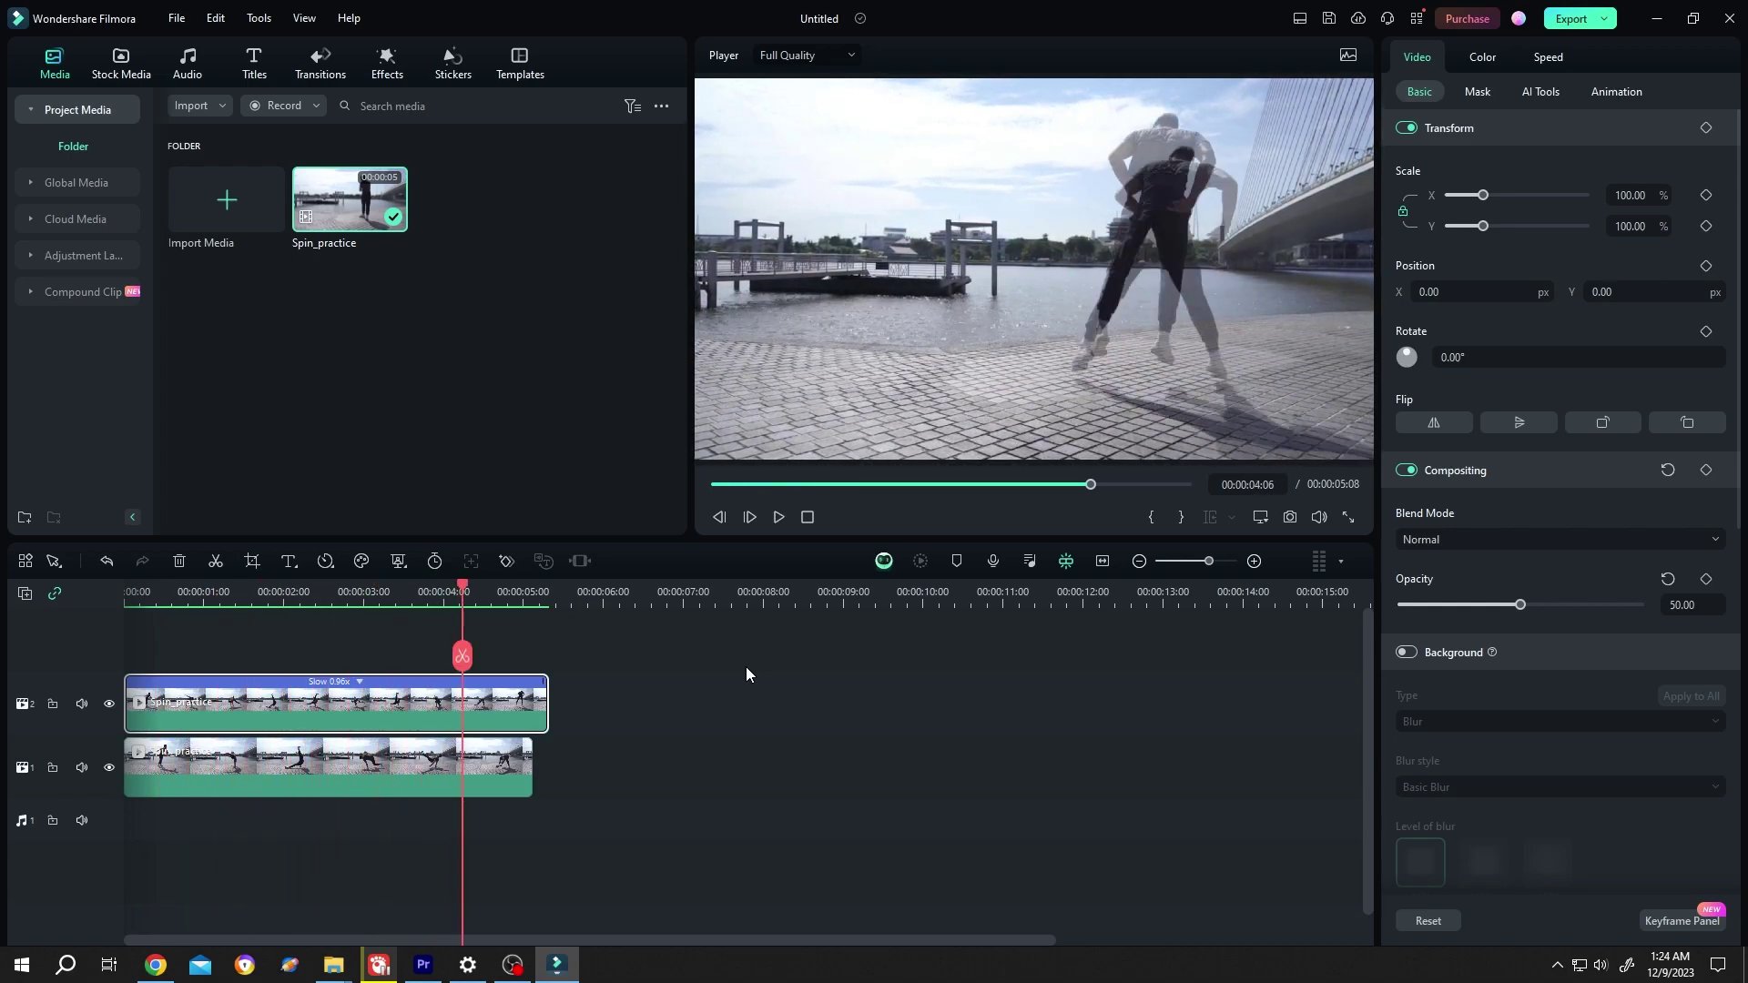
Step: Add opacity keyframes at 00:00:00:15 and 00:00:00:19, then lower the first to 0
left_click_drag(462, 591, 160, 591)
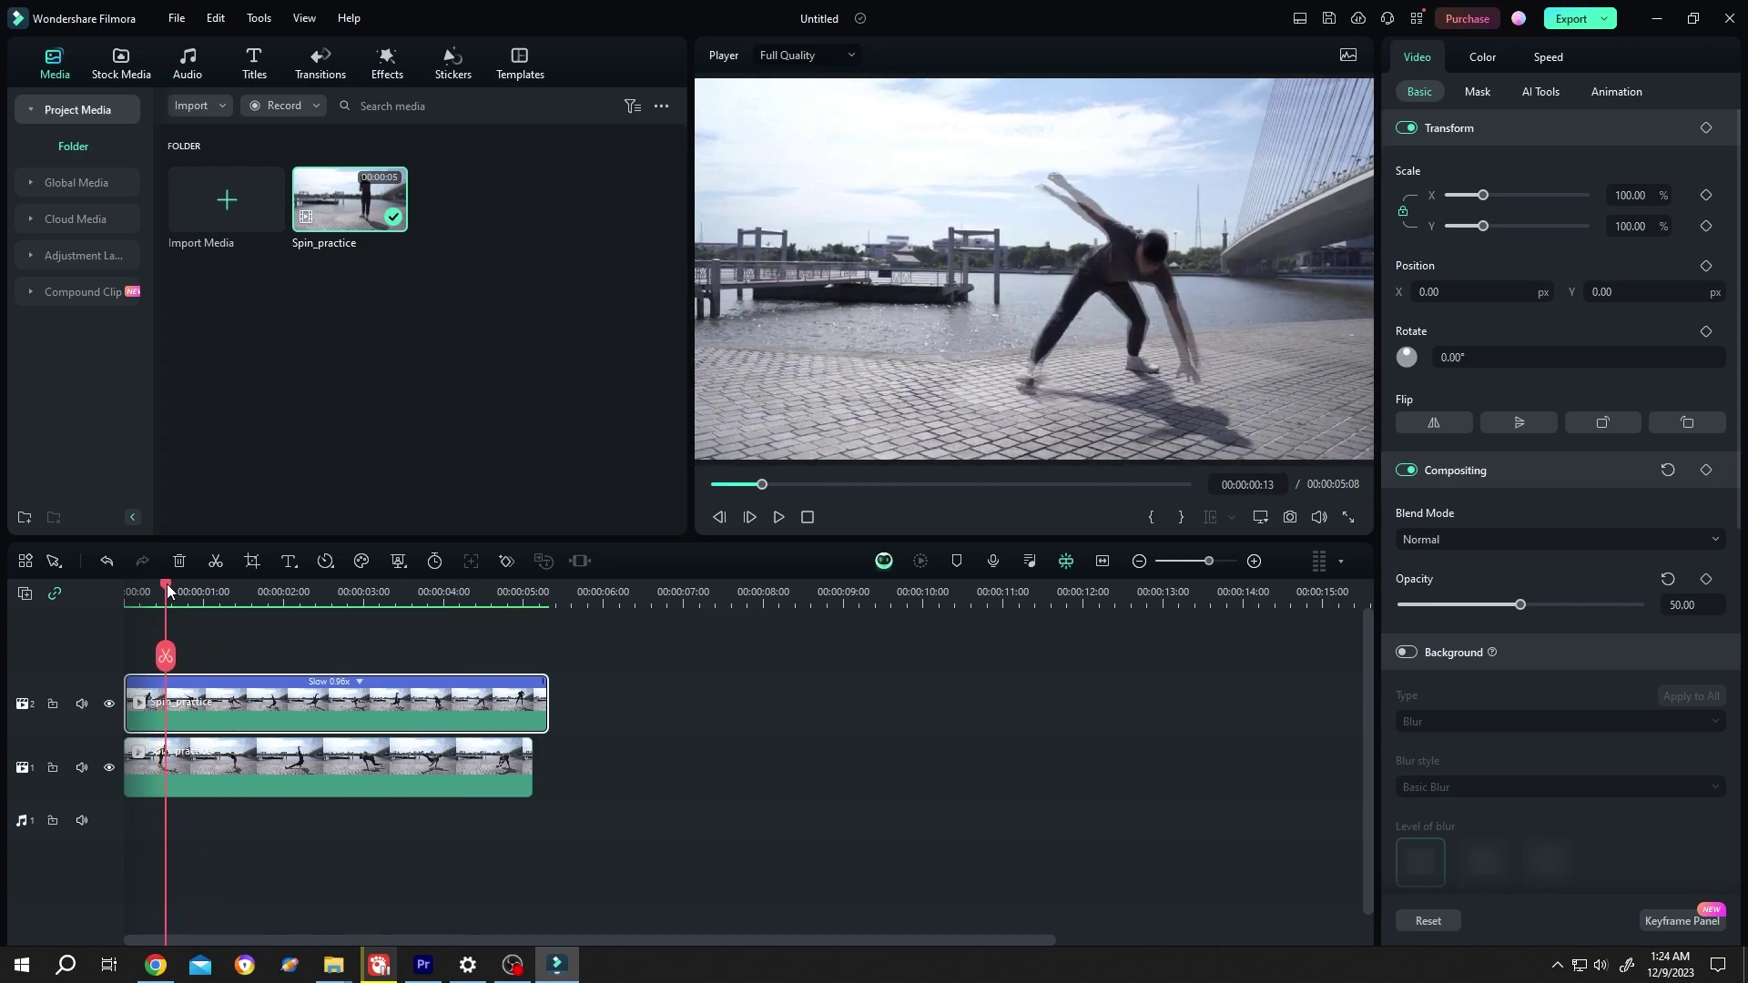
left_click_drag(160, 590, 173, 591)
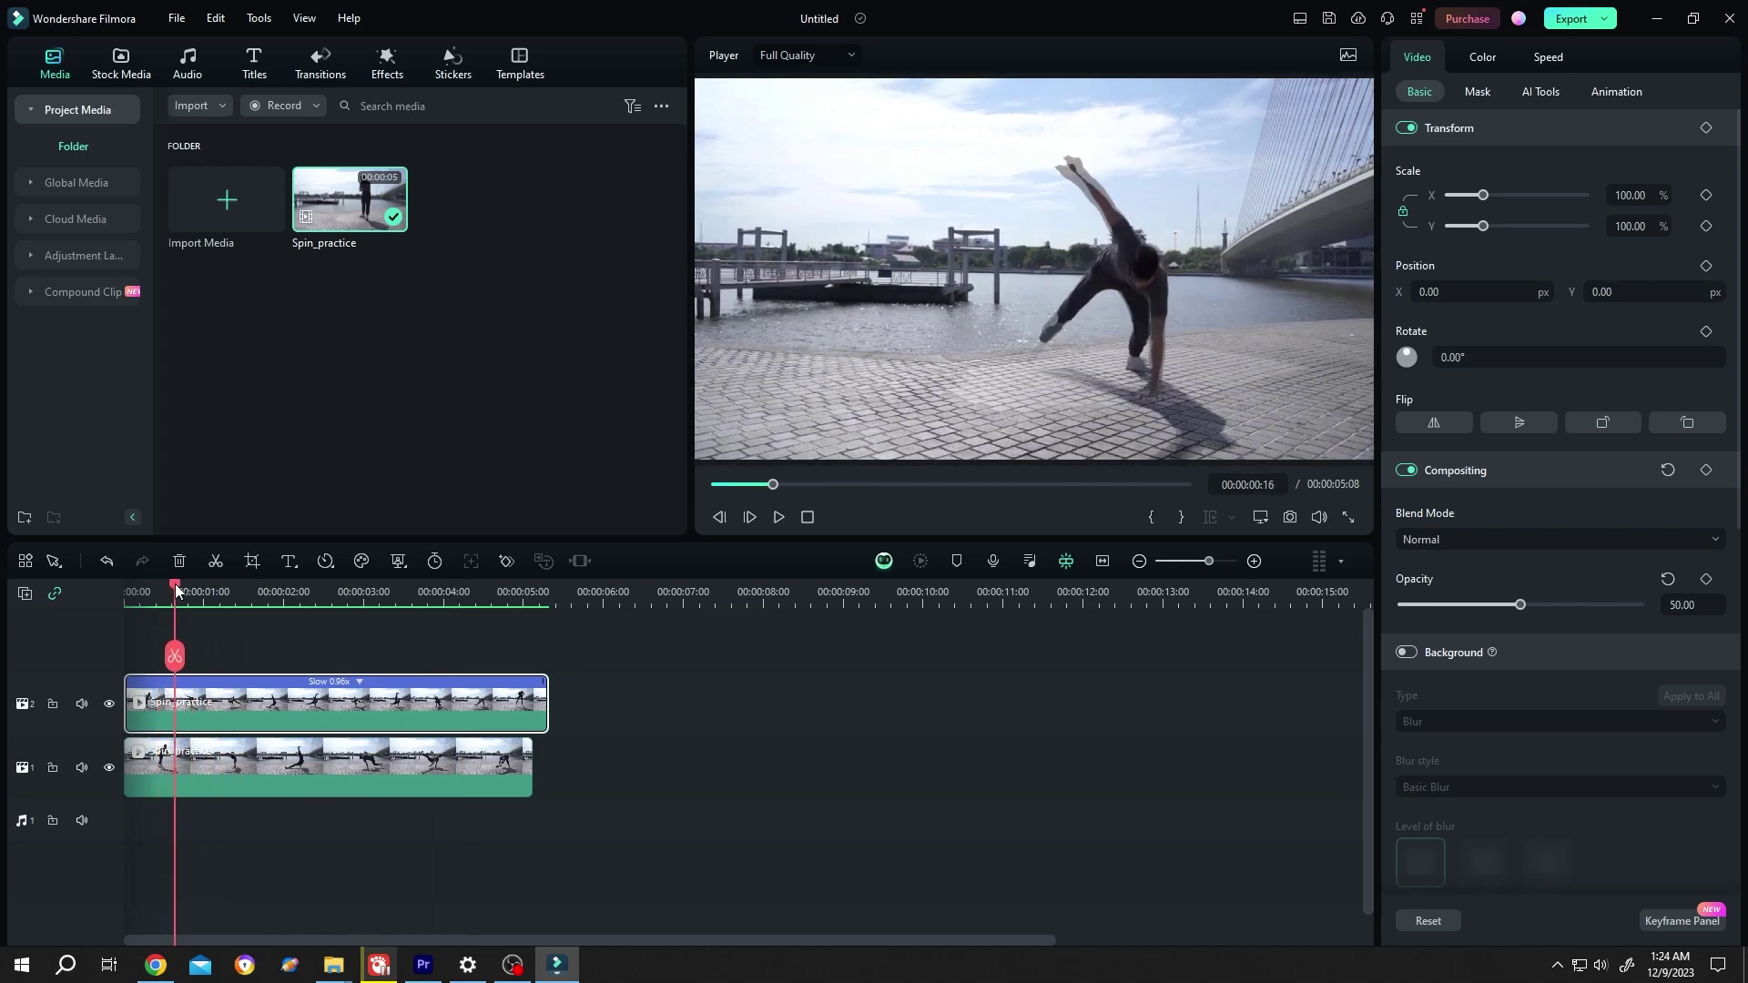
left_click(1707, 580)
left_click_drag(173, 585, 185, 590)
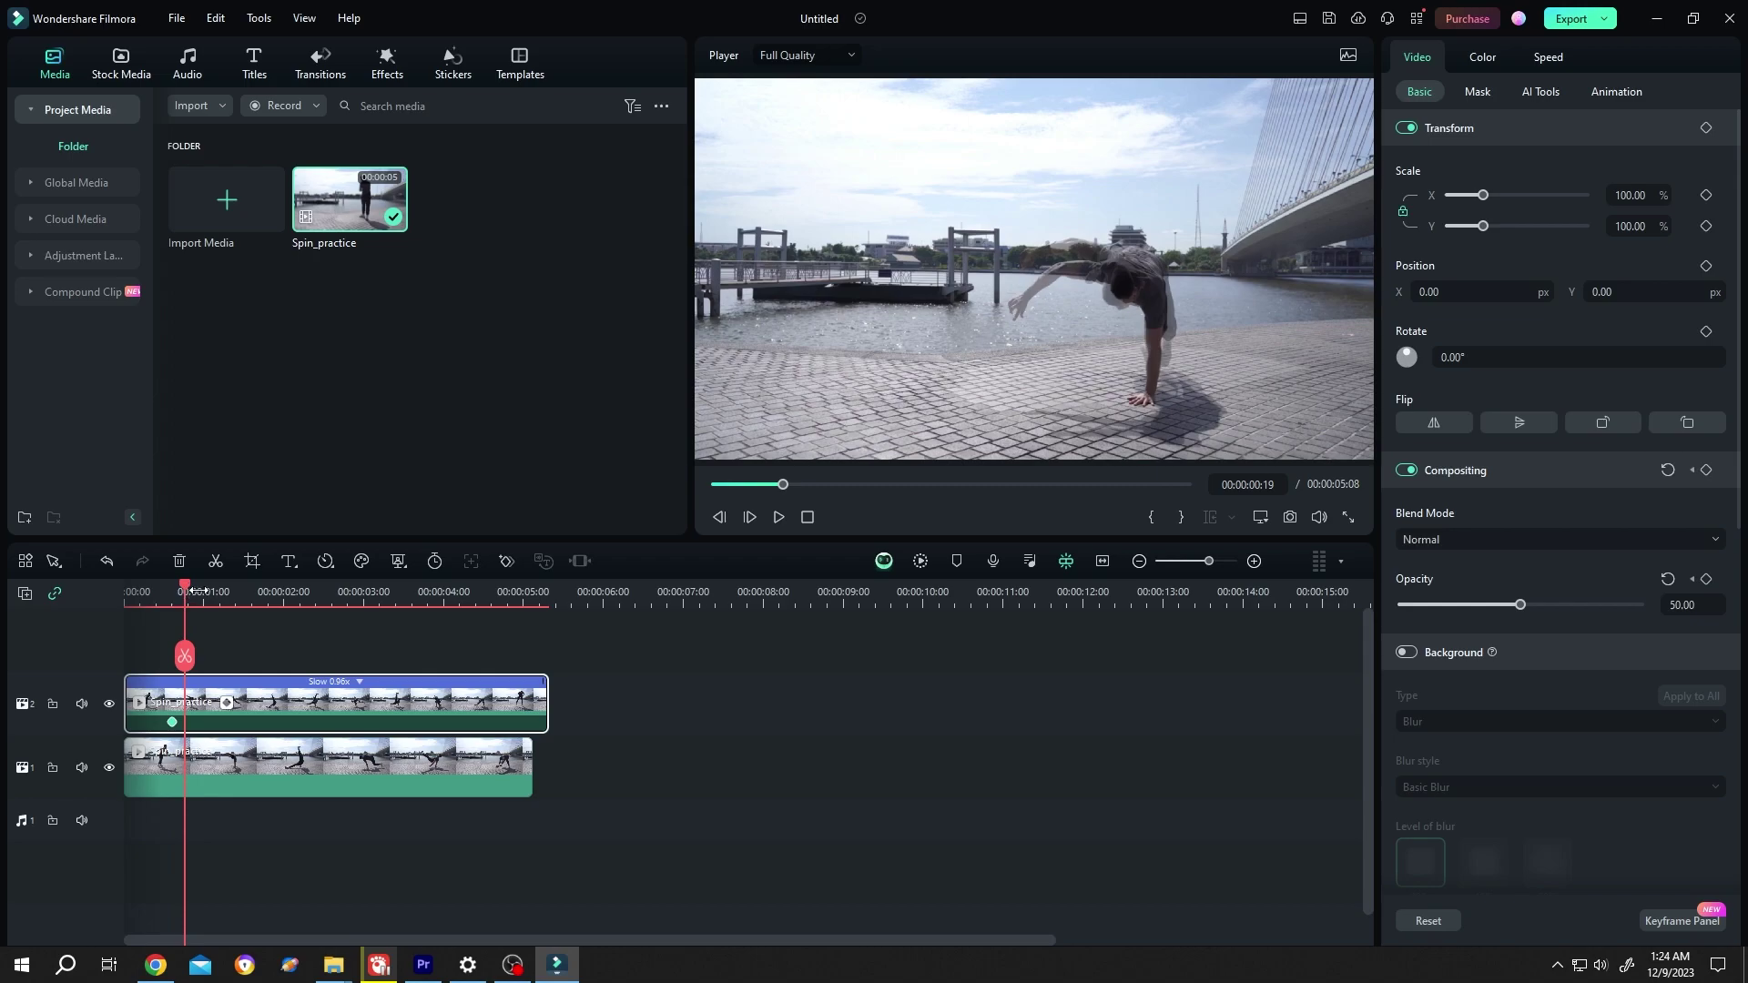
left_click(1707, 581)
left_click(1691, 579)
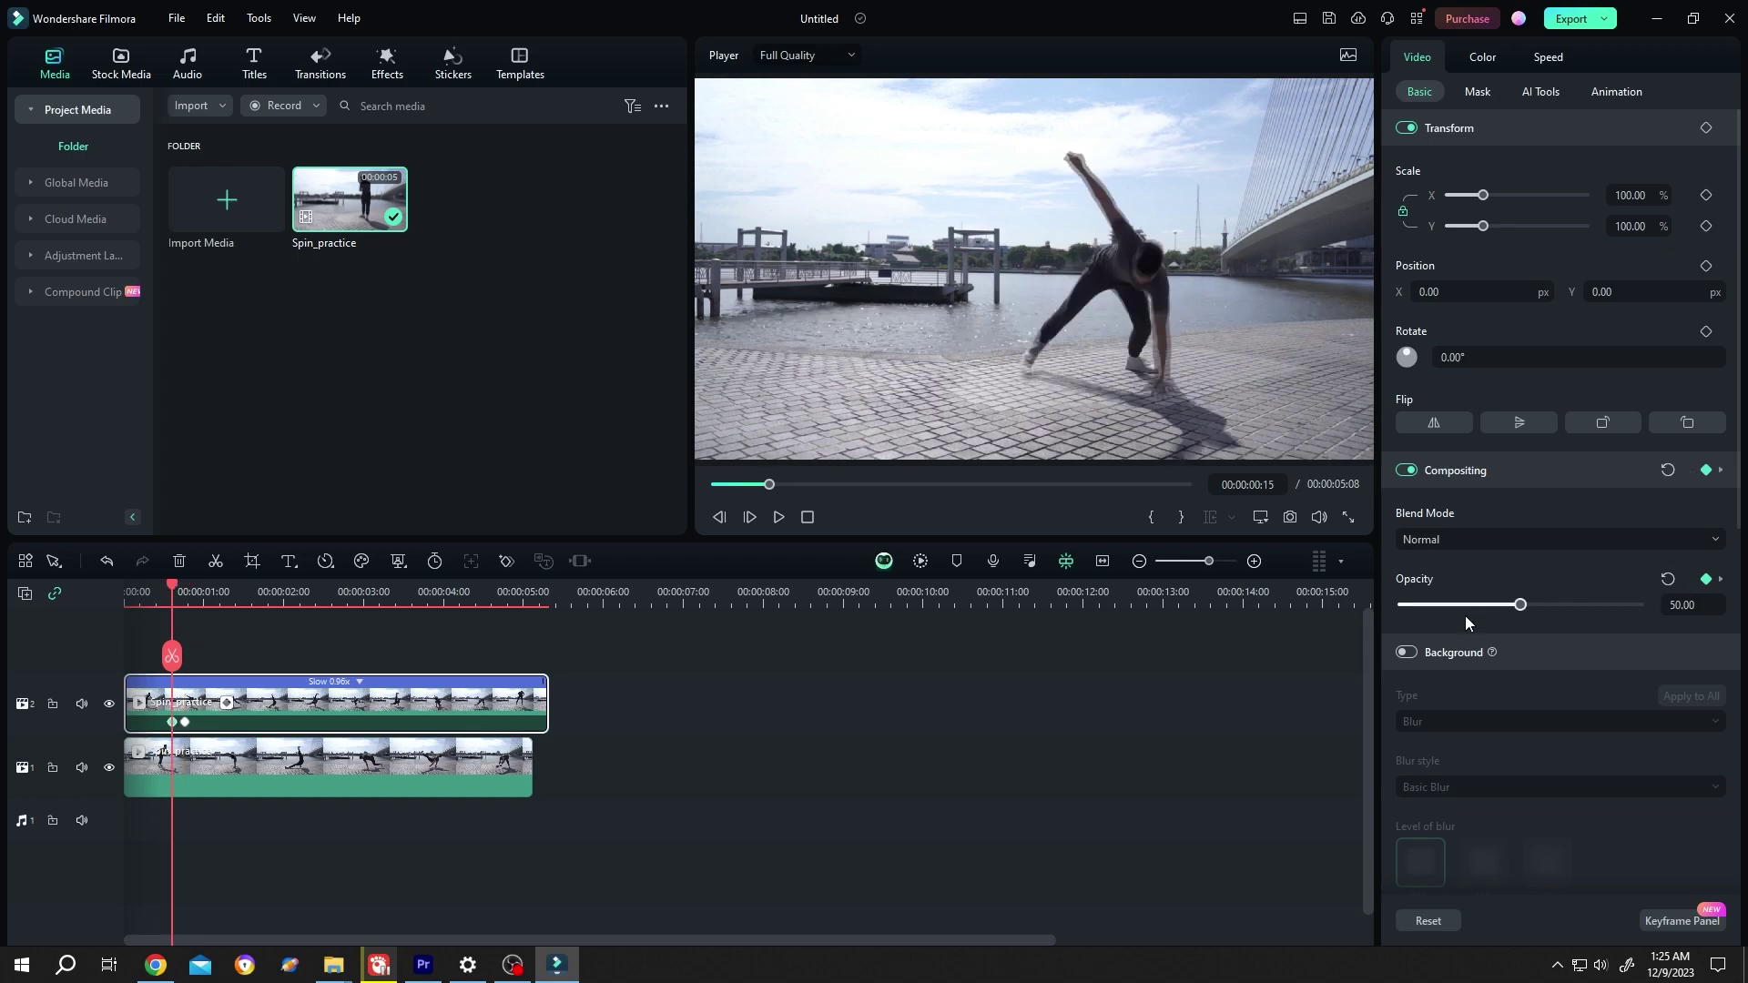
left_click_drag(1523, 604, 1384, 605)
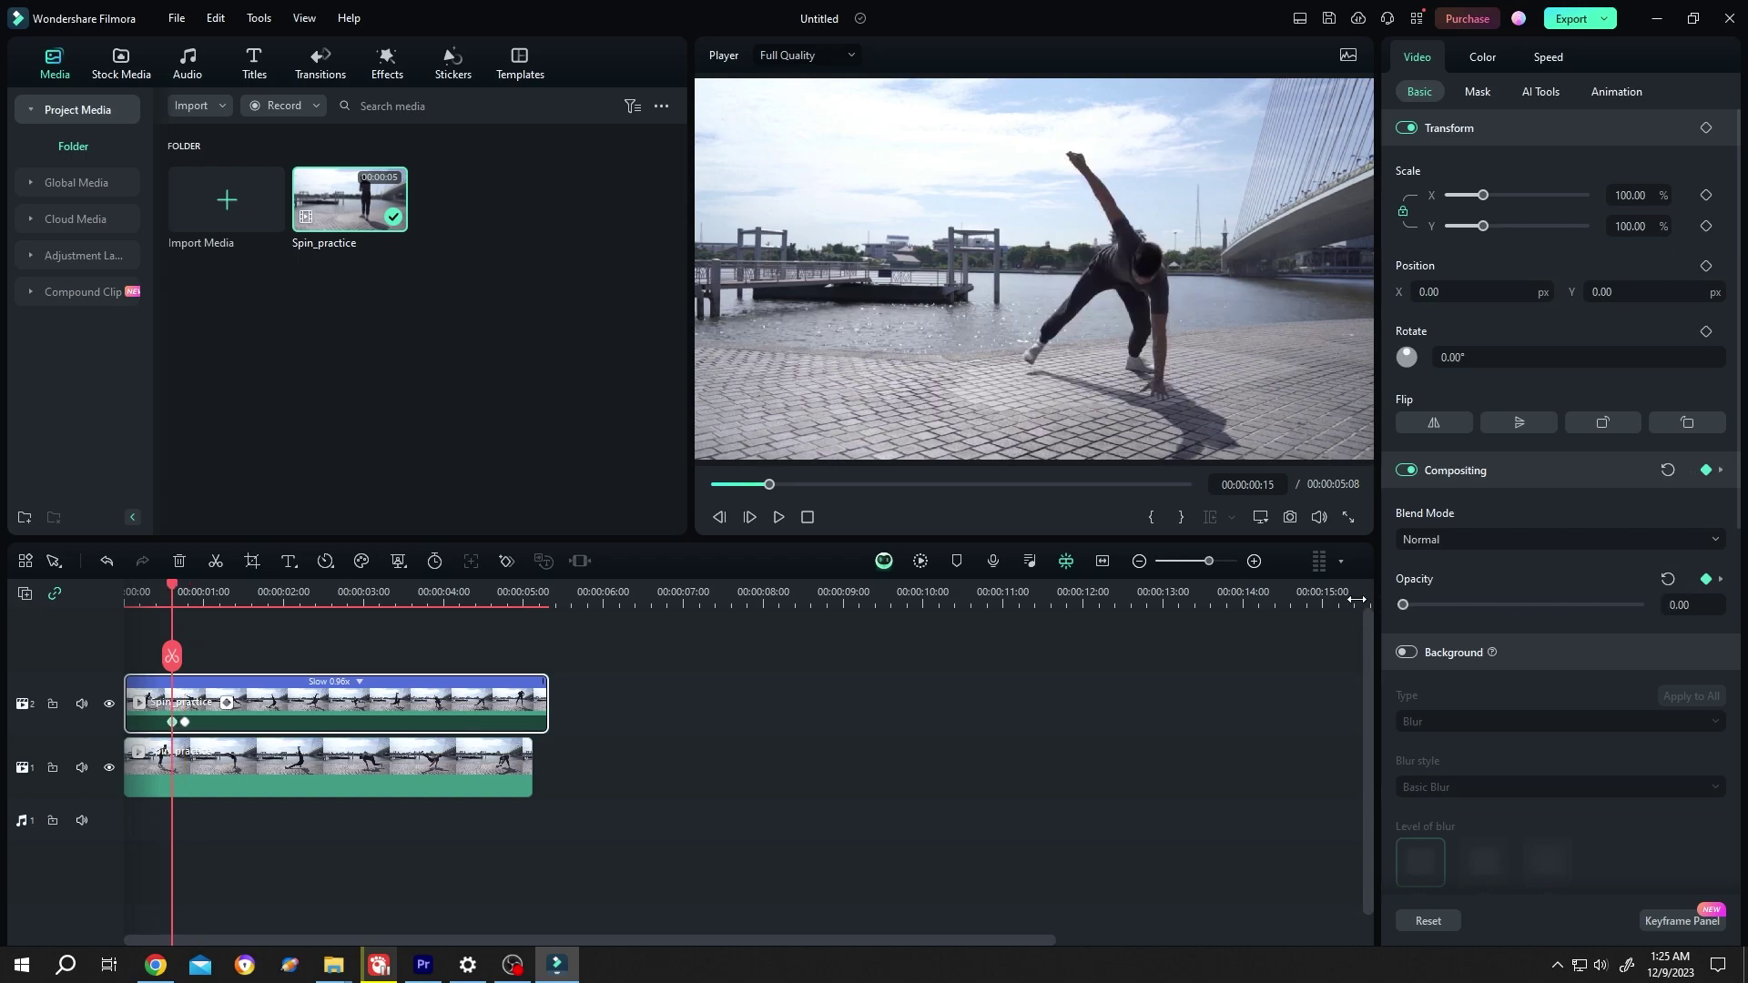
Step: Add a 50% opacity keyframe at 00:00:04:10 and a 0% one at 00:00:04:15
left_click_drag(439, 588, 474, 592)
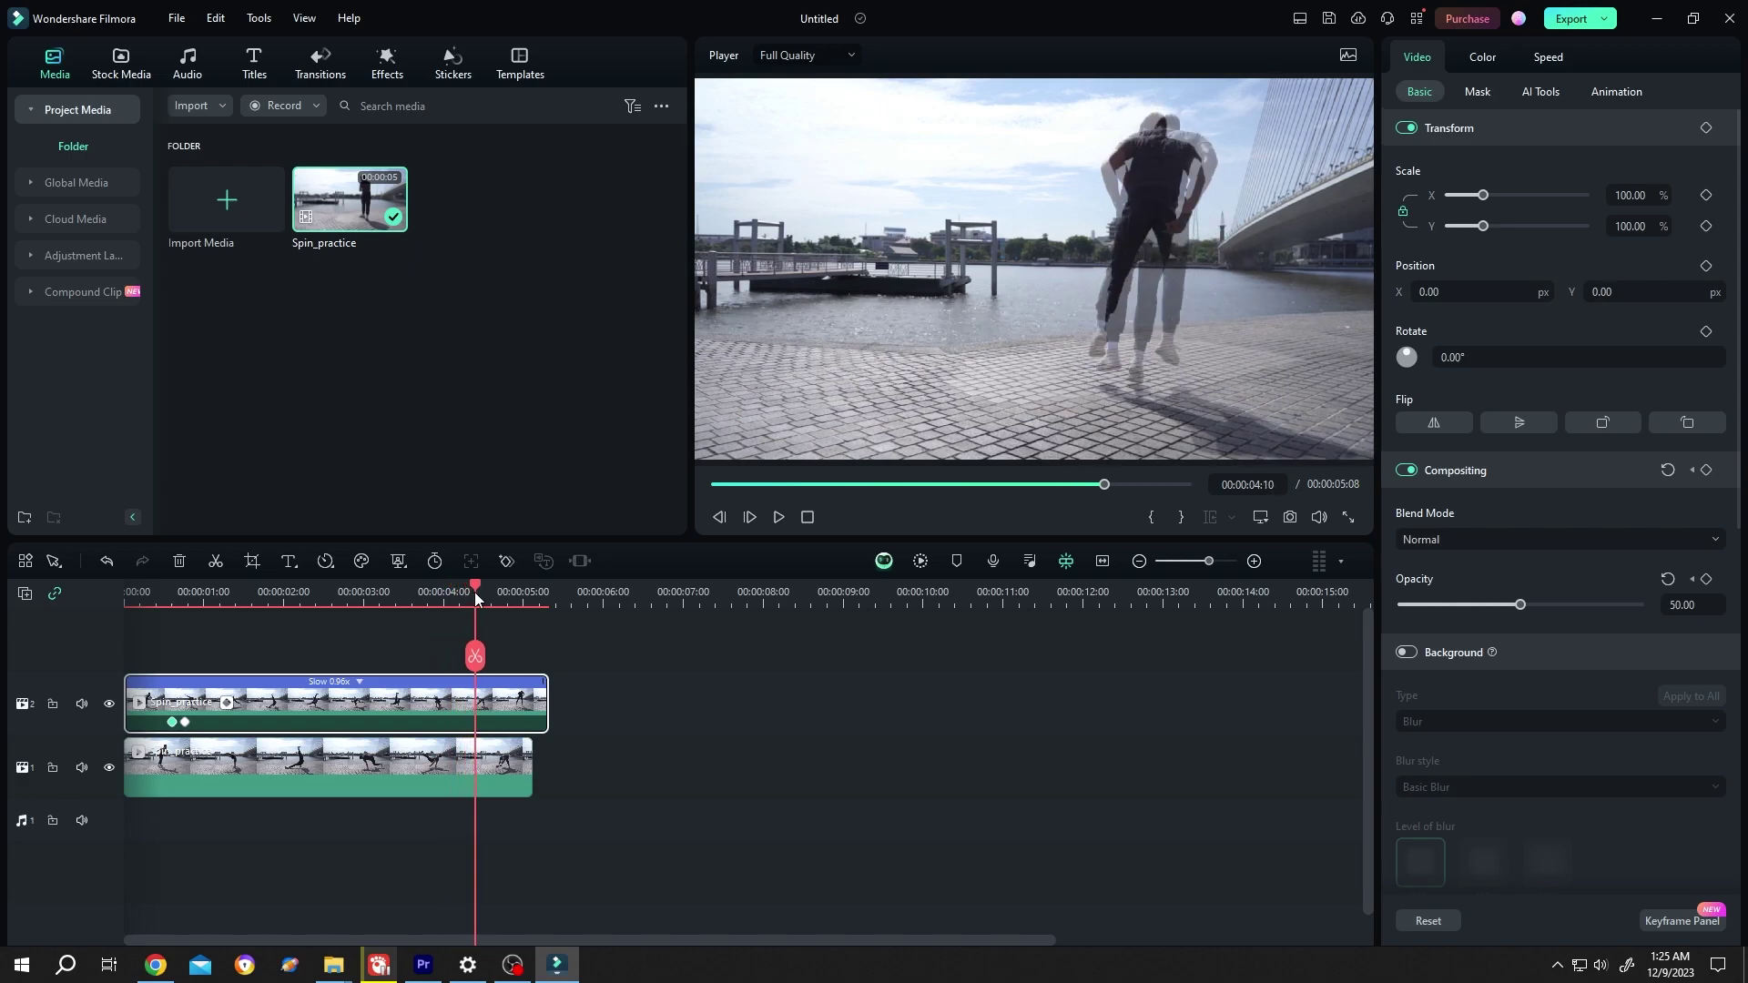
left_click(1705, 580)
left_click_drag(476, 590, 493, 588)
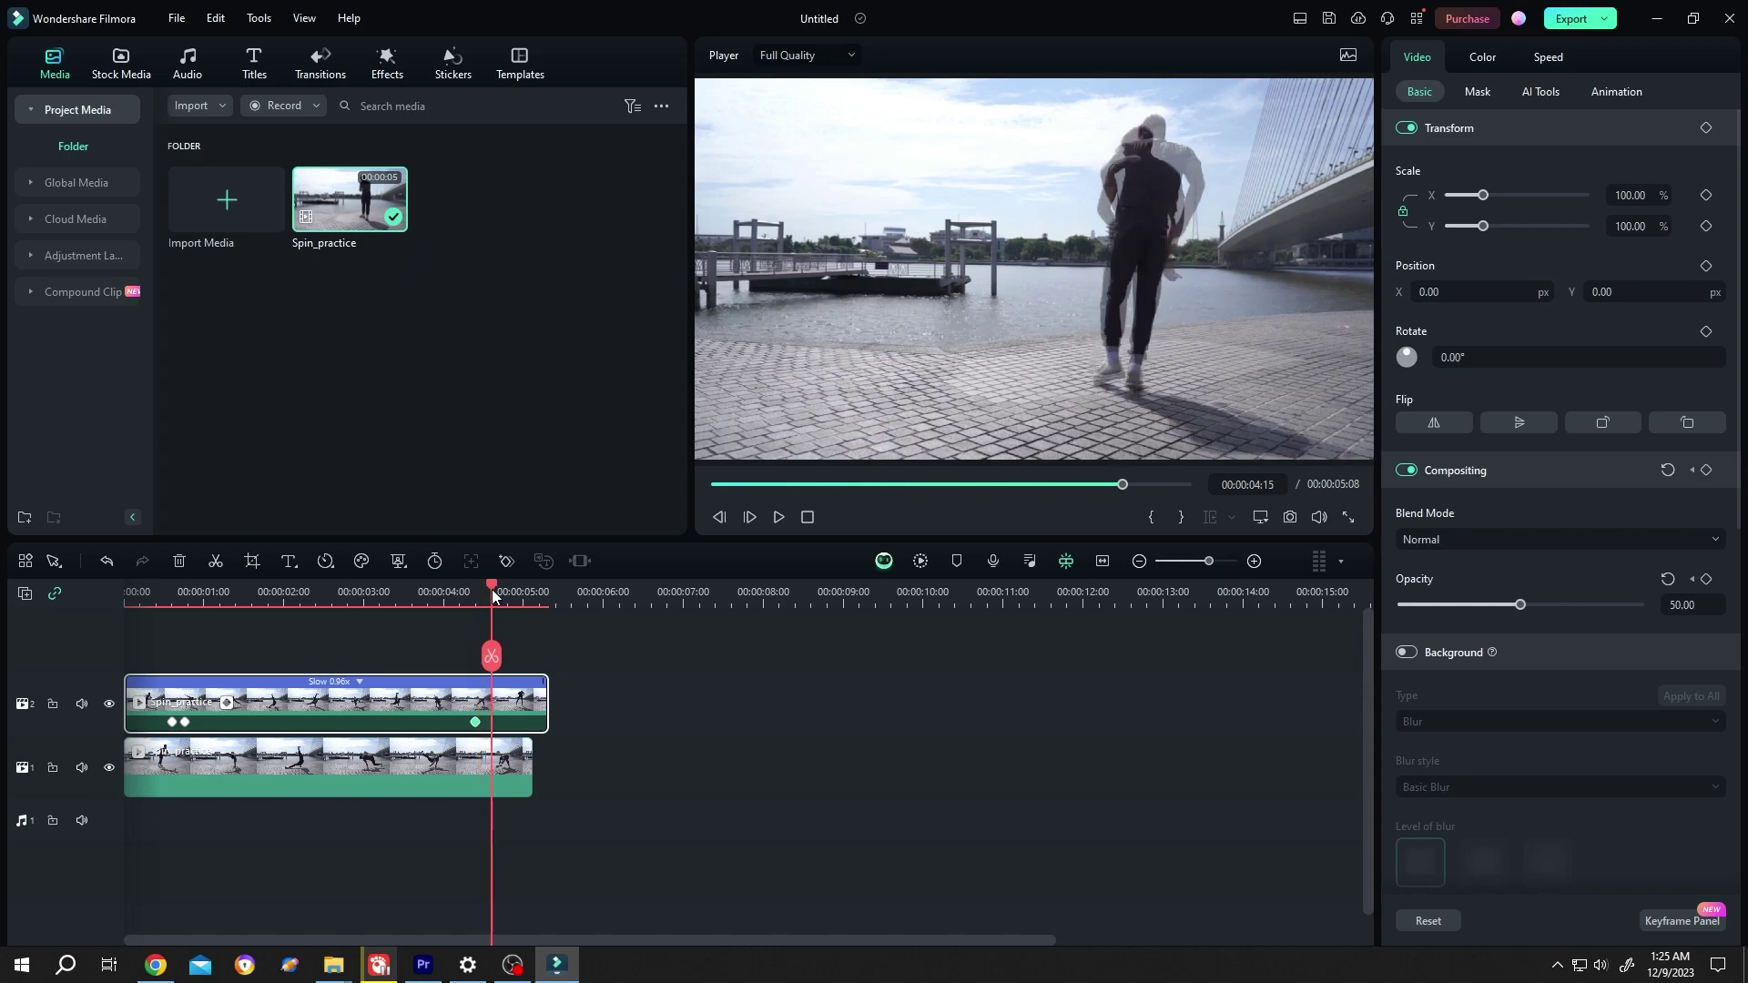
left_click_drag(1466, 605, 1365, 603)
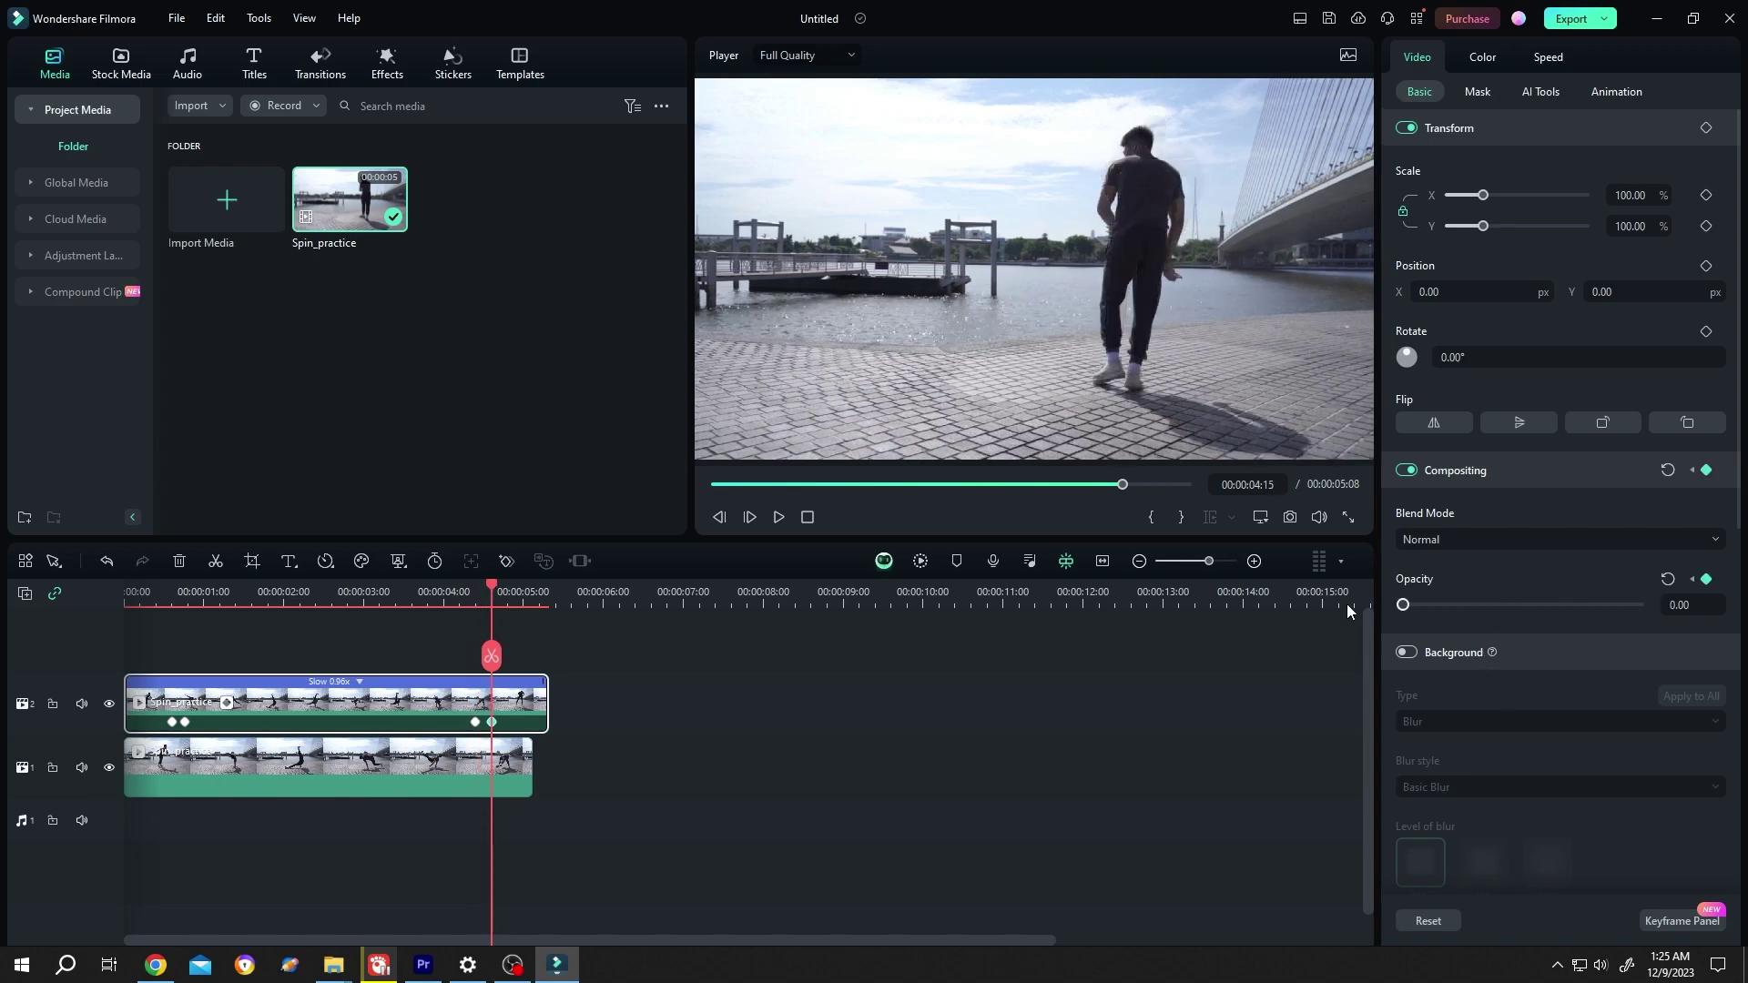
left_click_drag(508, 594, 534, 602)
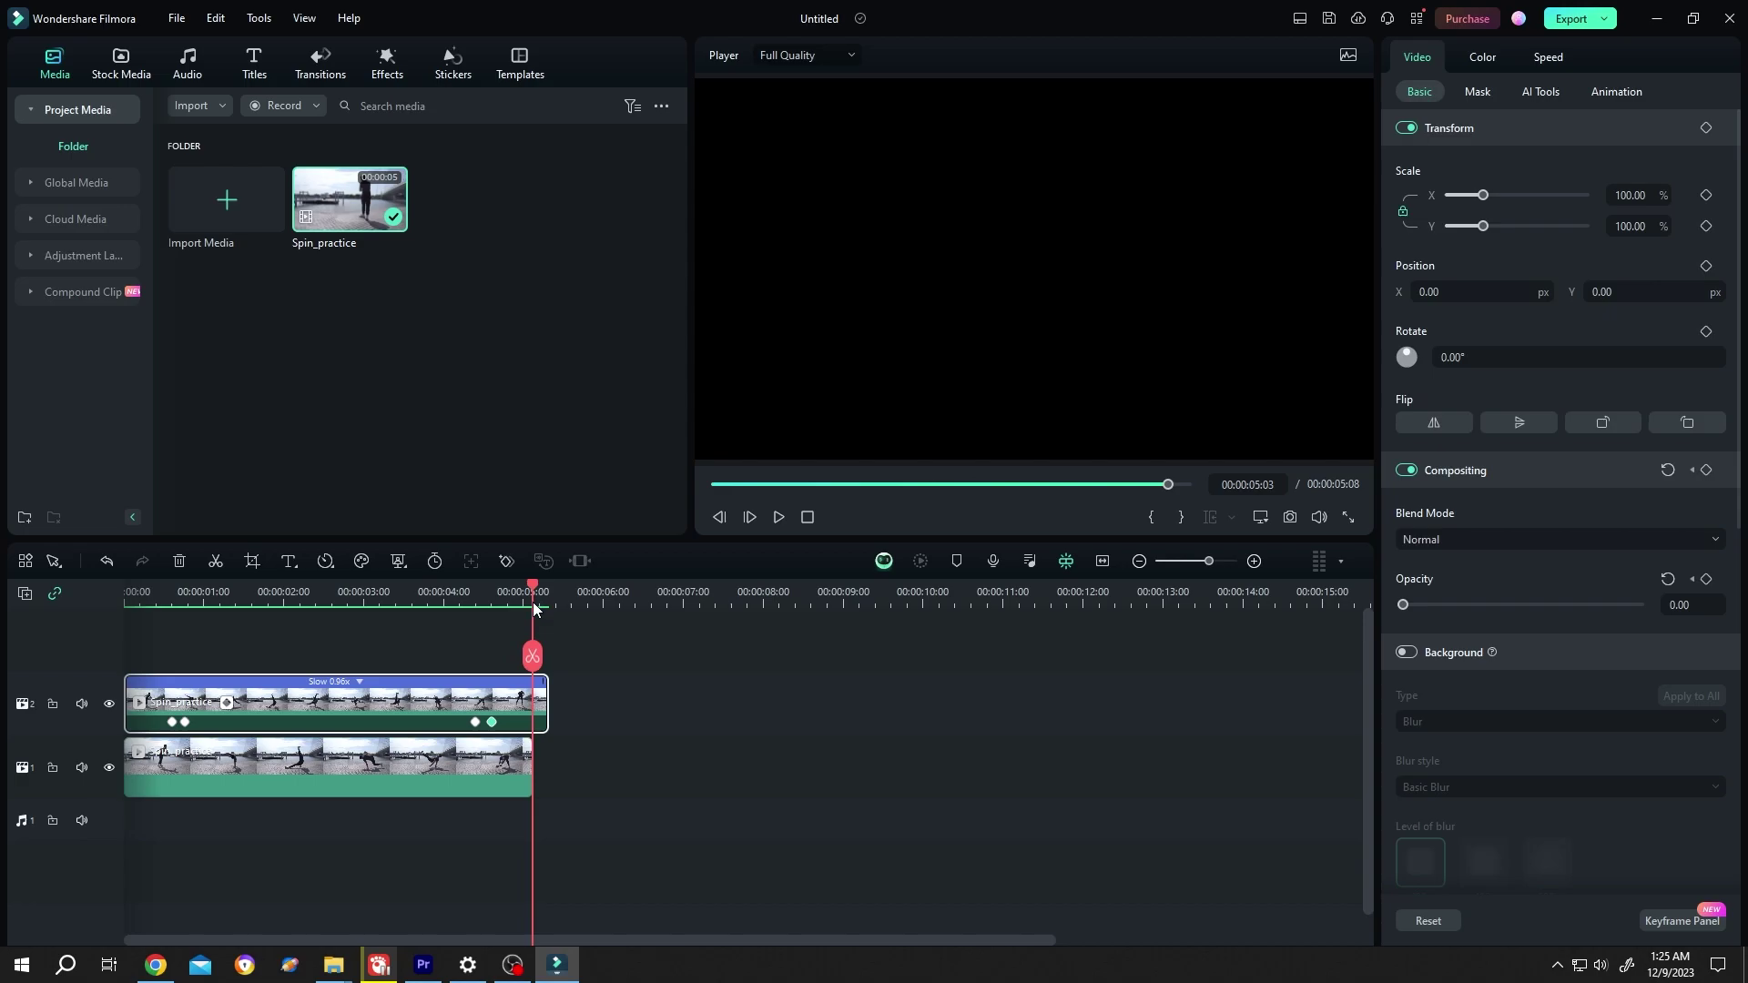
Step: Deselect the timeline clips and play the 00:00:05:03 sequence from the beginning
left_click(536, 708)
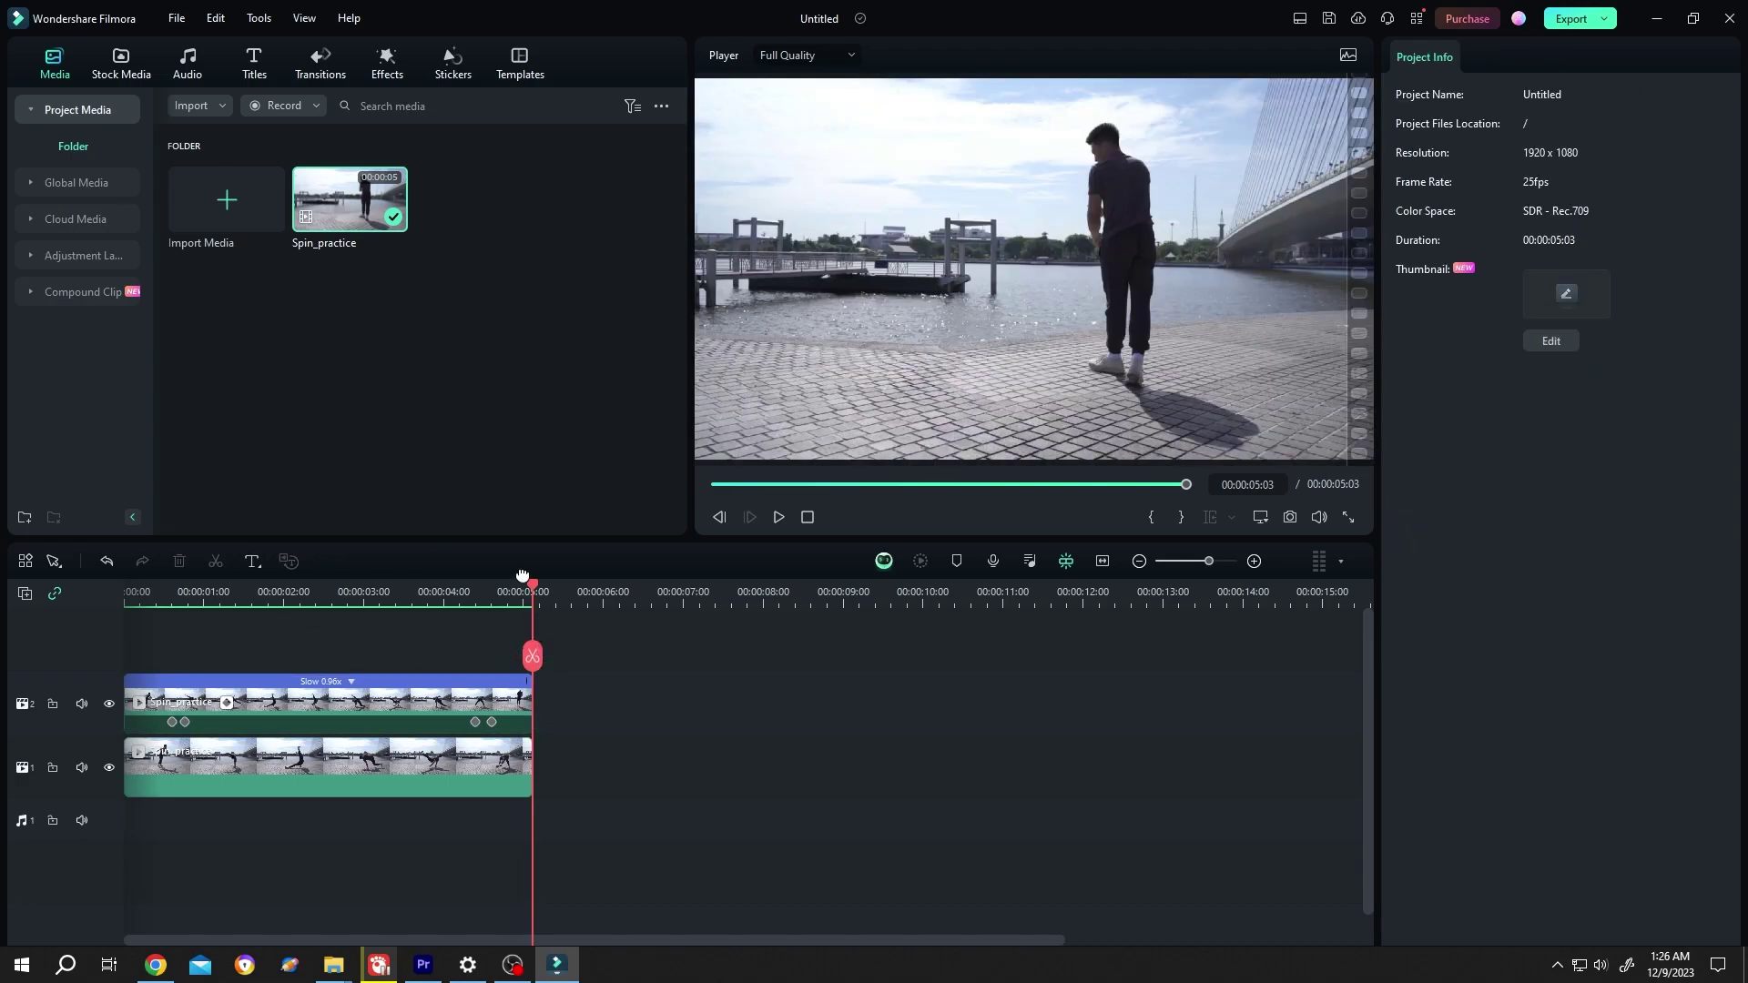
key("space")
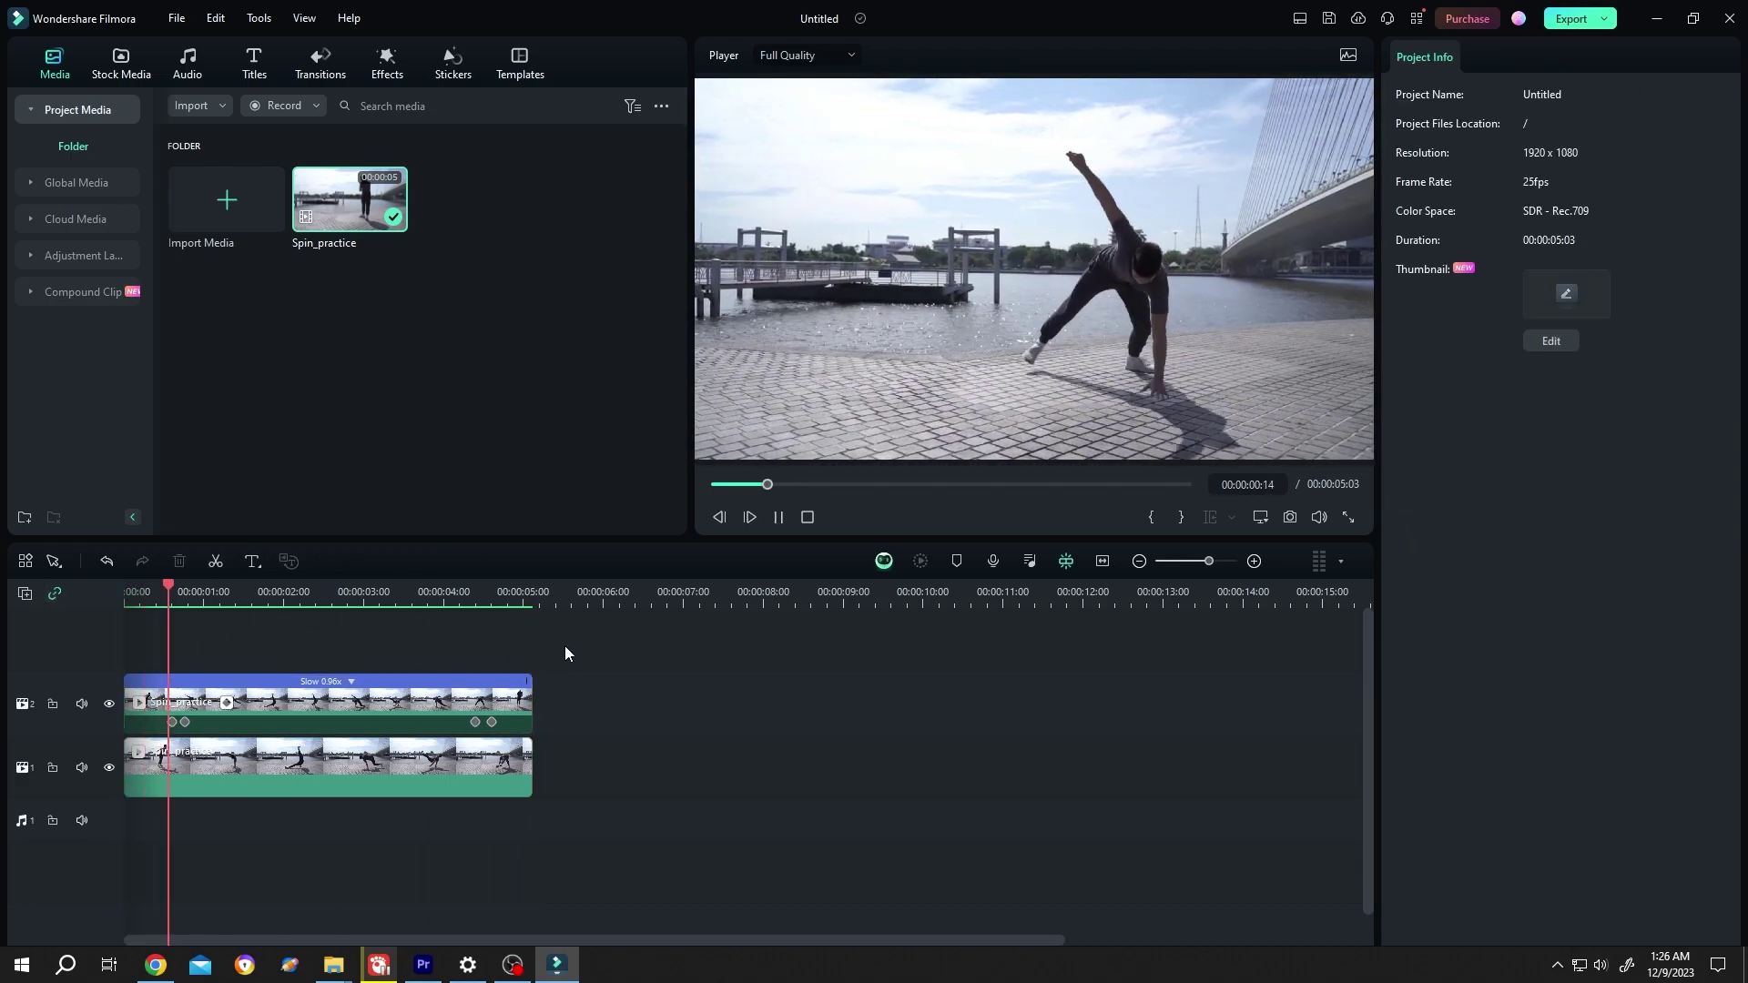